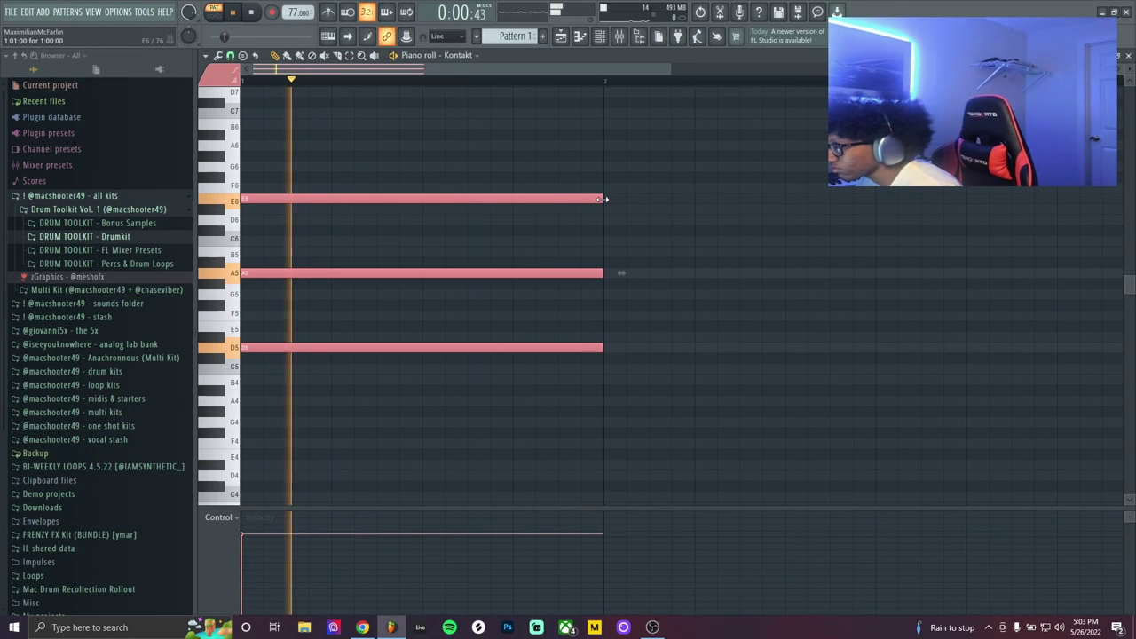
Shorten the D5-A5-E6 chord to half a bar and repeat it across four bars with G6, F6, A#5 and A6 melody notes
drag(615, 272, 436, 272)
key(ctrl+b)
scroll(533, 236, down, 2)
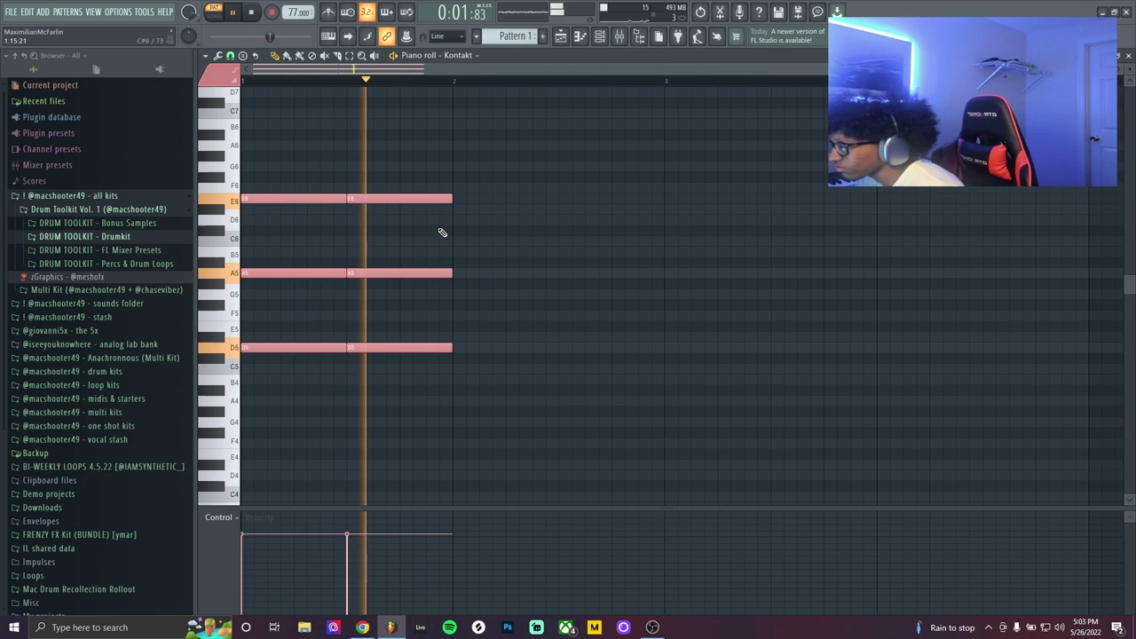
key(ctrl+b)
click(458, 167)
key(space)
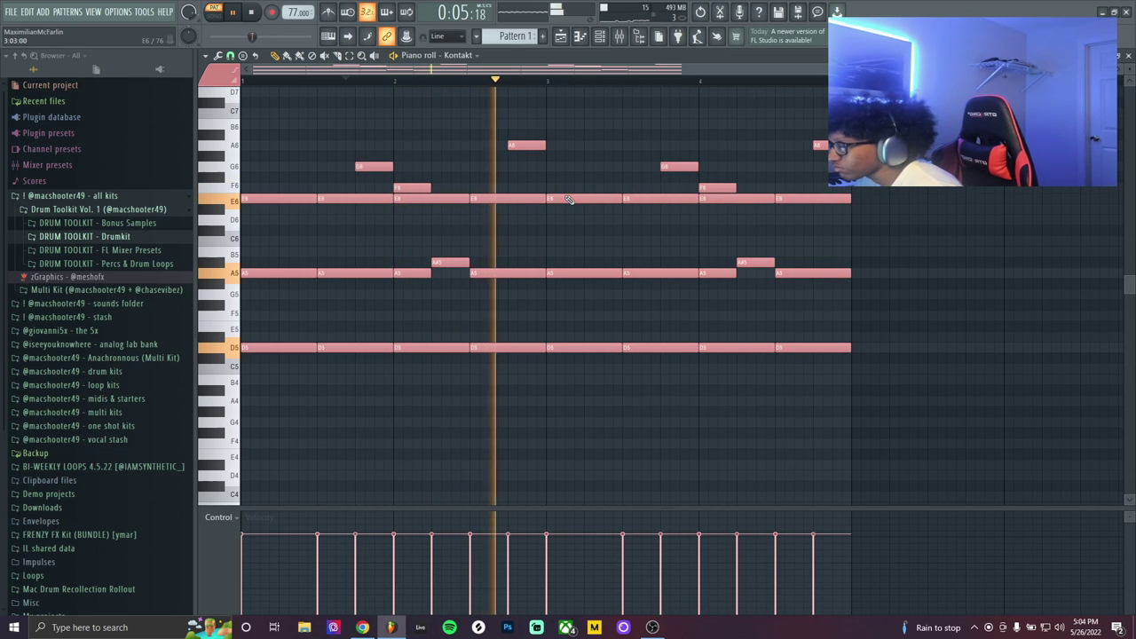
Shorten the last chord in bar 4 to a quarter bar and duplicate the four-bar phrase
scroll(569, 199, down, 1)
ctrl+scroll(576, 213, up, 2)
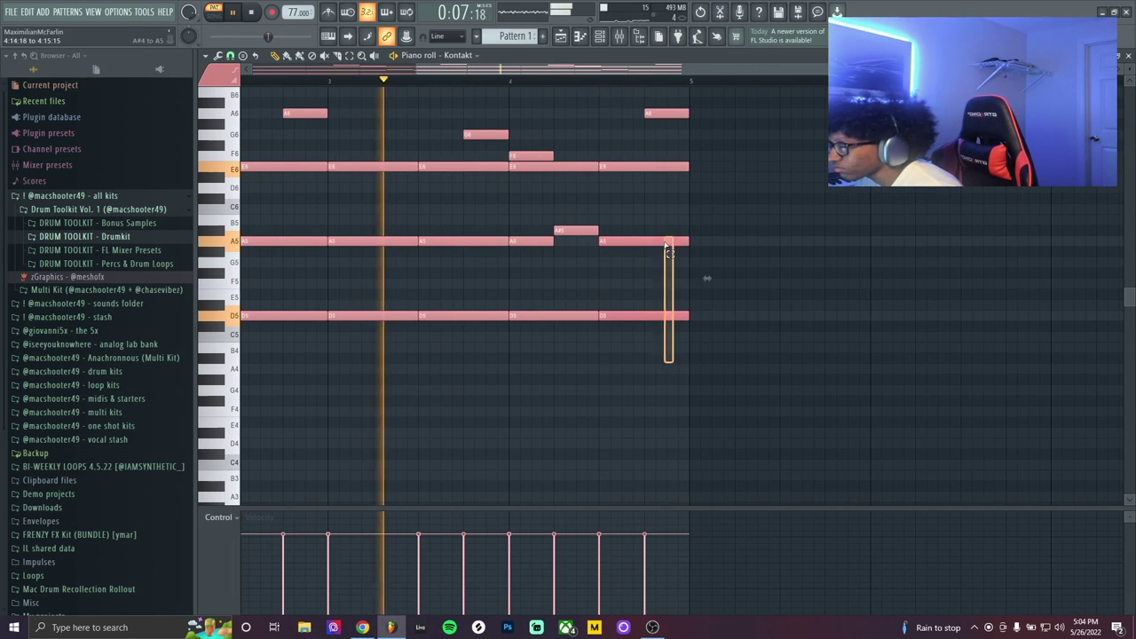
ctrl+scroll(633, 195, down, 2)
scroll(634, 196, down, 1)
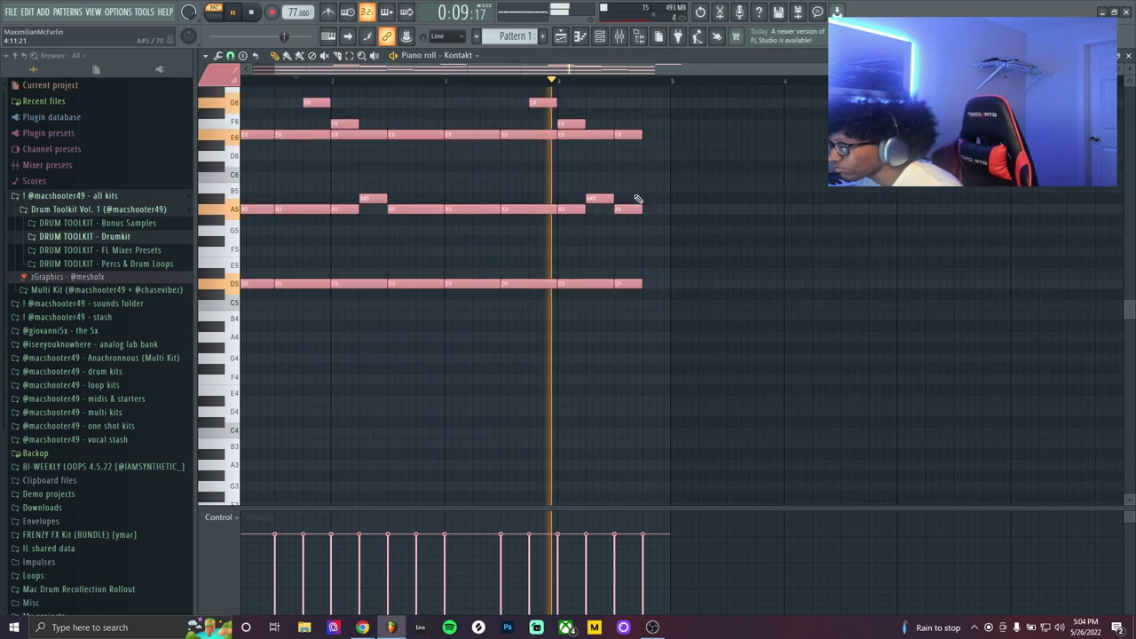
scroll(697, 203, up, 2)
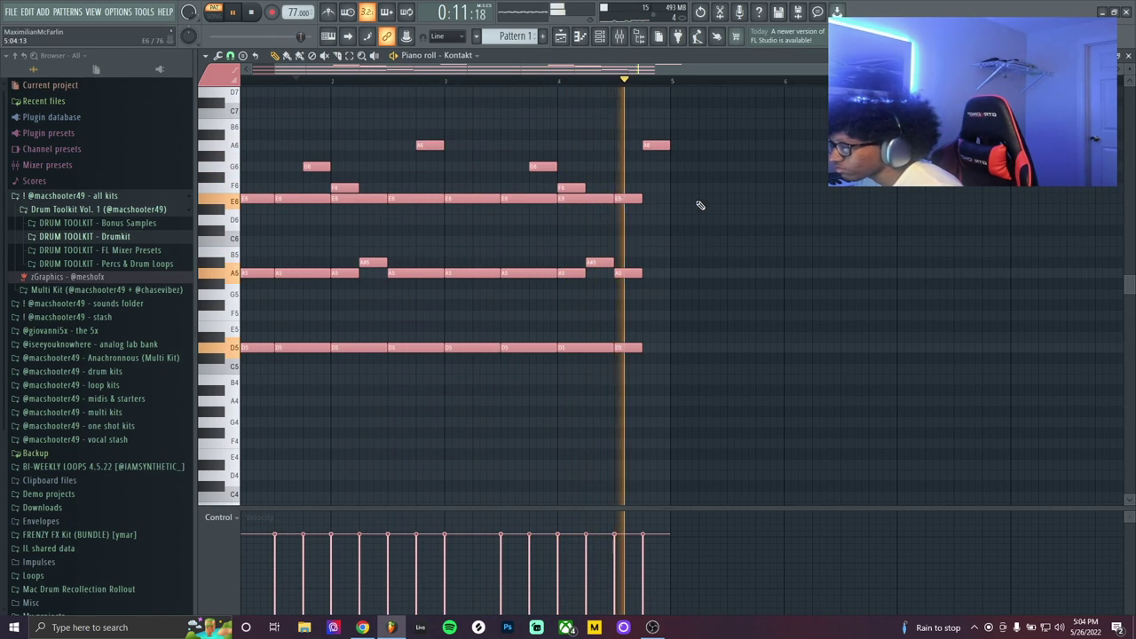
key(ctrl+b)
Consolidate Pattern 1 in the playlist into a WAV audio clip
key(ctrl+alt+c)
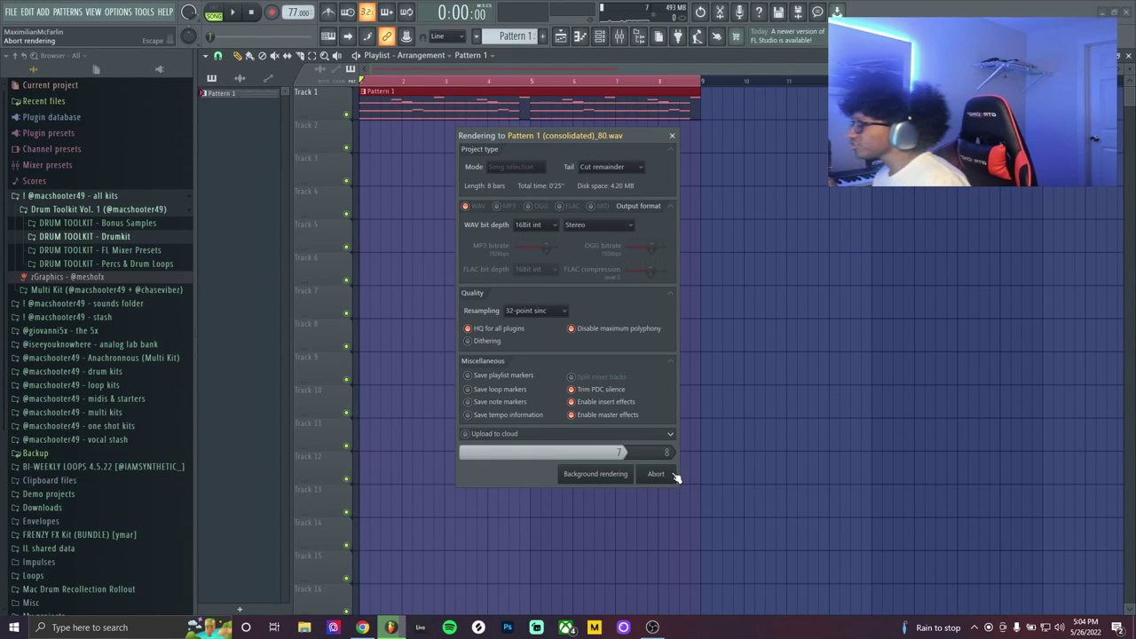
right_click(482, 135)
key(F6)
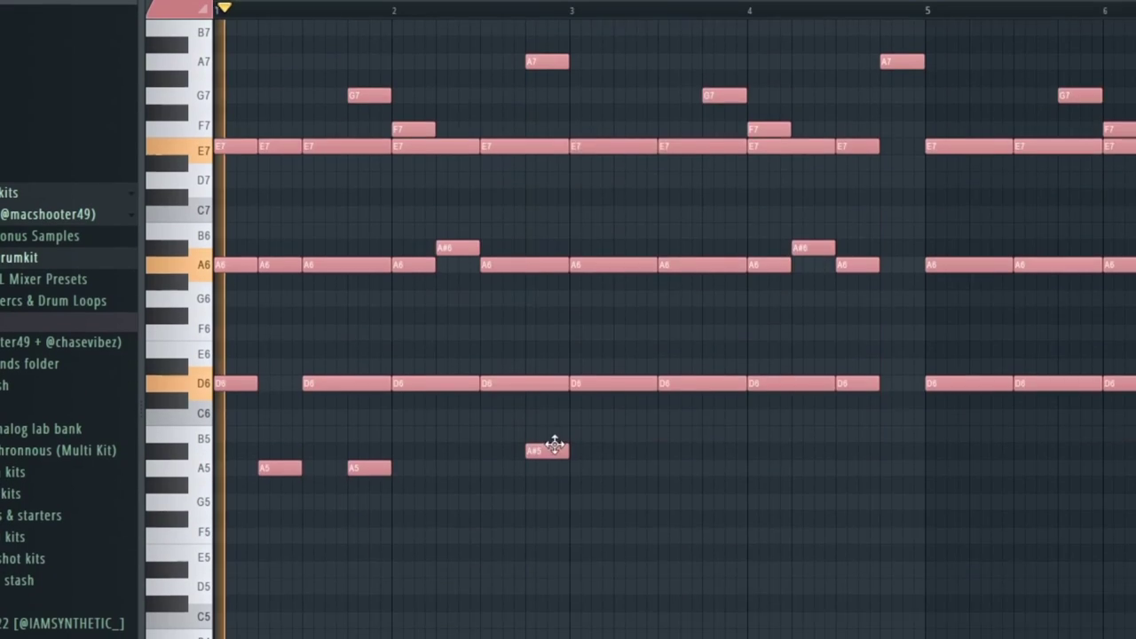
Delete all notes after bar 2 and repeatedly duplicate the remaining two-bar phrase
scroll(553, 446, down, 2)
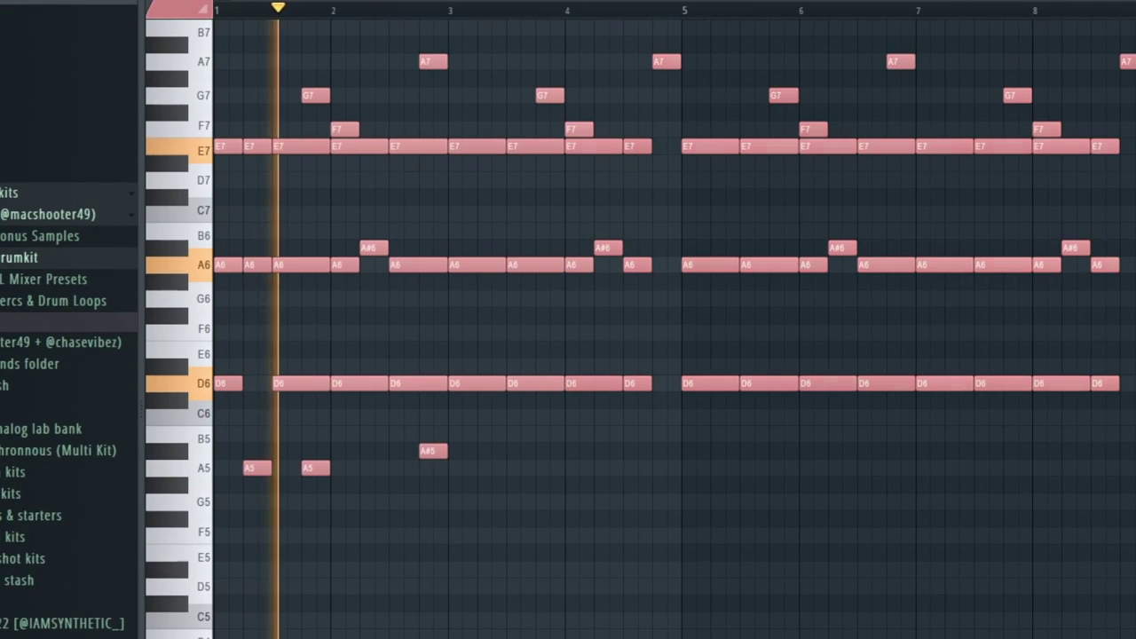
drag(1120, 491, 499, 43)
key(Delete)
scroll(489, 63, up, 3)
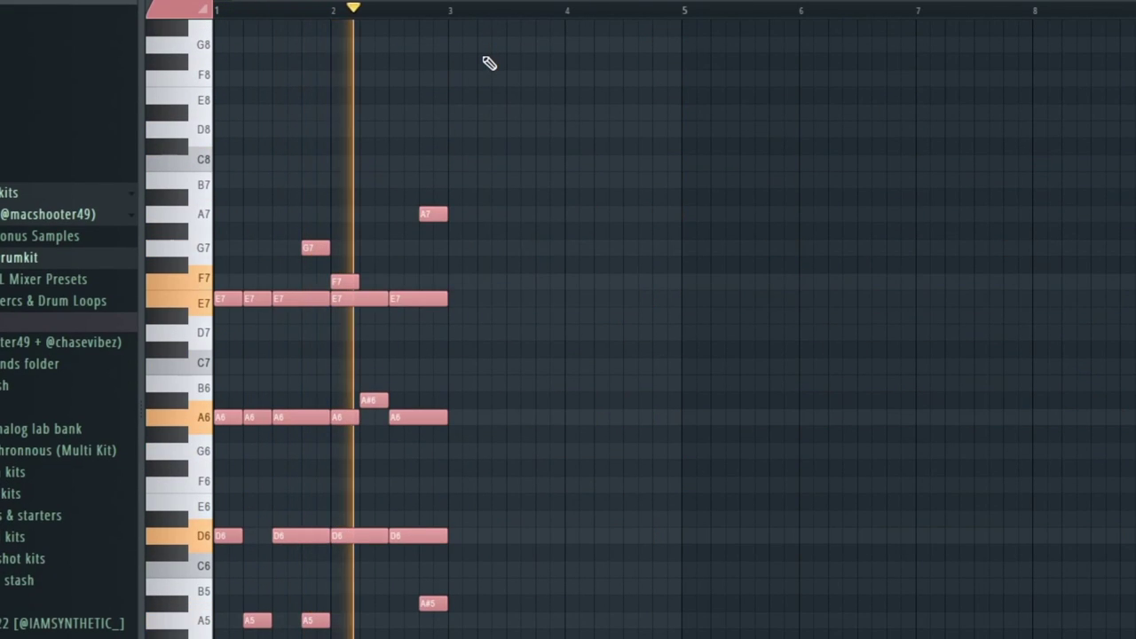
scroll(520, 142, down, 3)
key(ctrl+b)
key(ctrl+b)
key(ctrl+b)
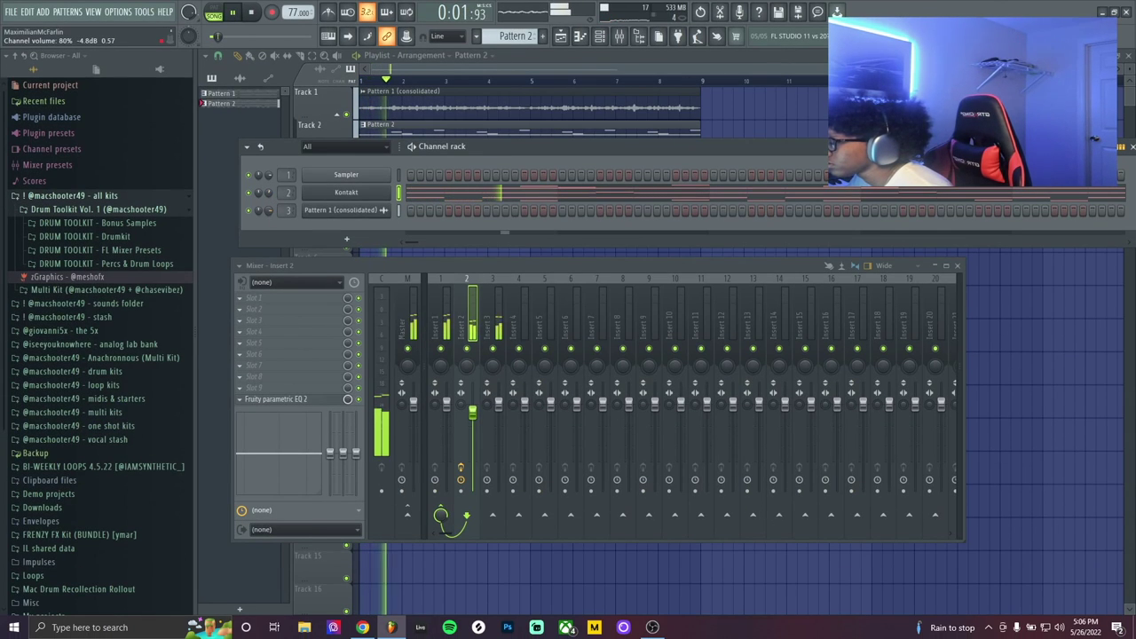
Select mixer inserts 4 to 20, and load SoundShifter Pitch Stereo on Insert 1 with an adjusted transposition
drag(524, 311, 941, 315)
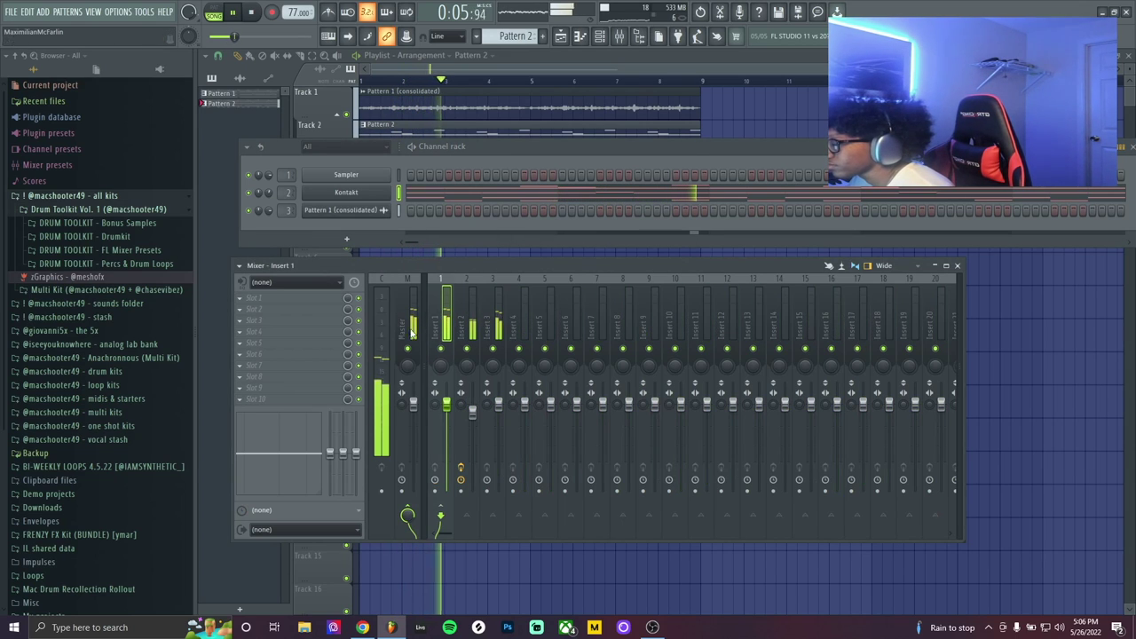
key(alt+p)
text(s)
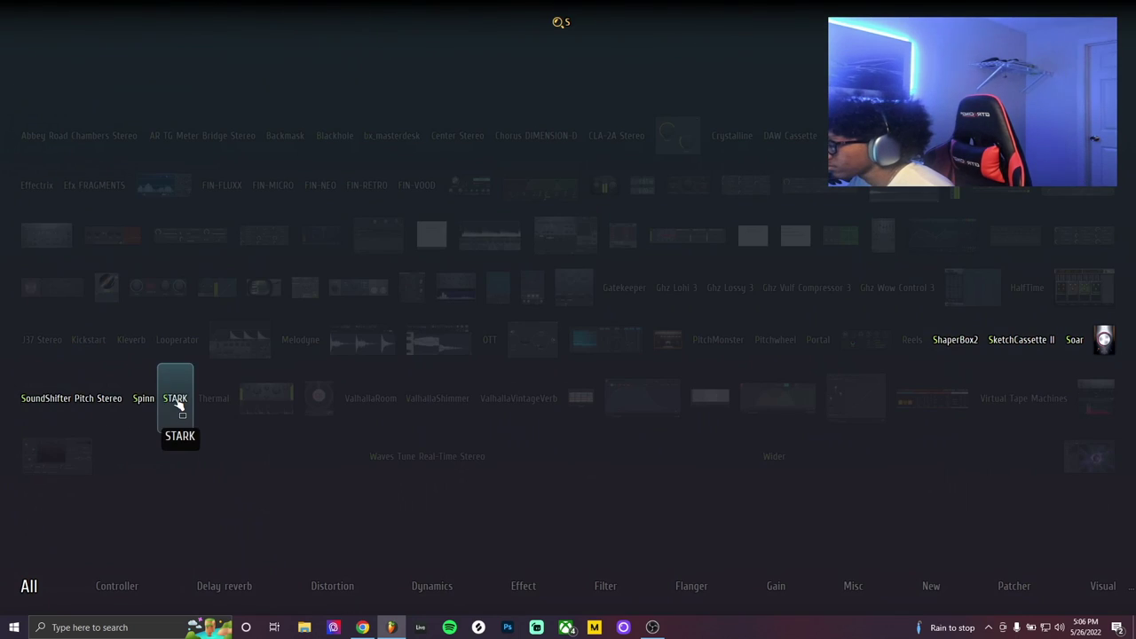
click(76, 398)
drag(444, 277, 444, 266)
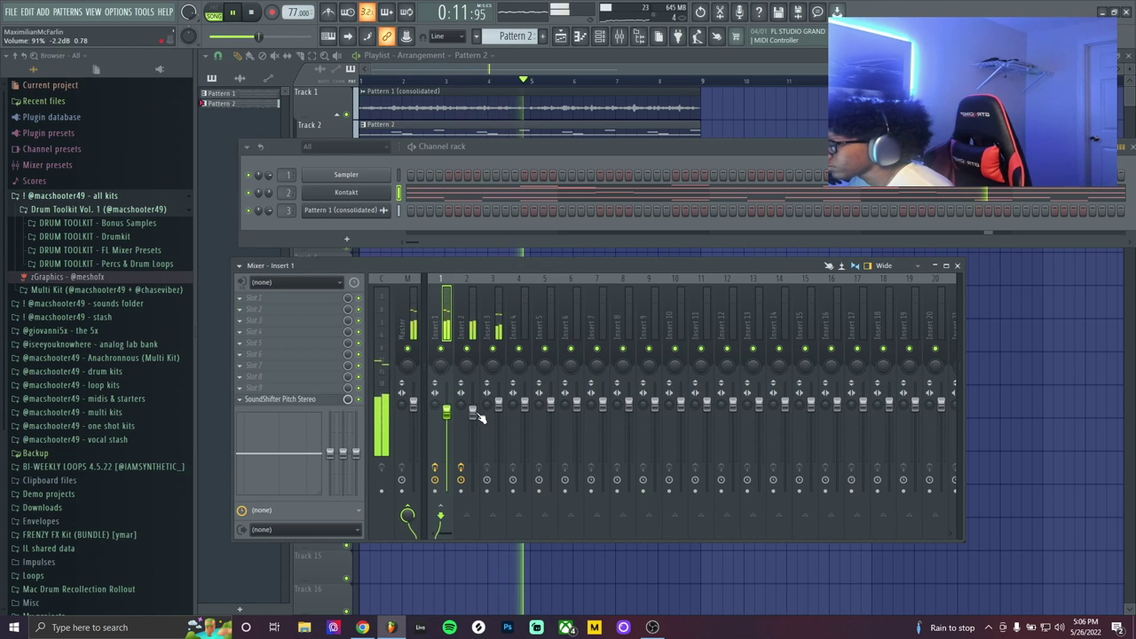
On Insert 2, cut the low-shelf EQ band to -18.0 dB and add Fruity Chorus
click(477, 413)
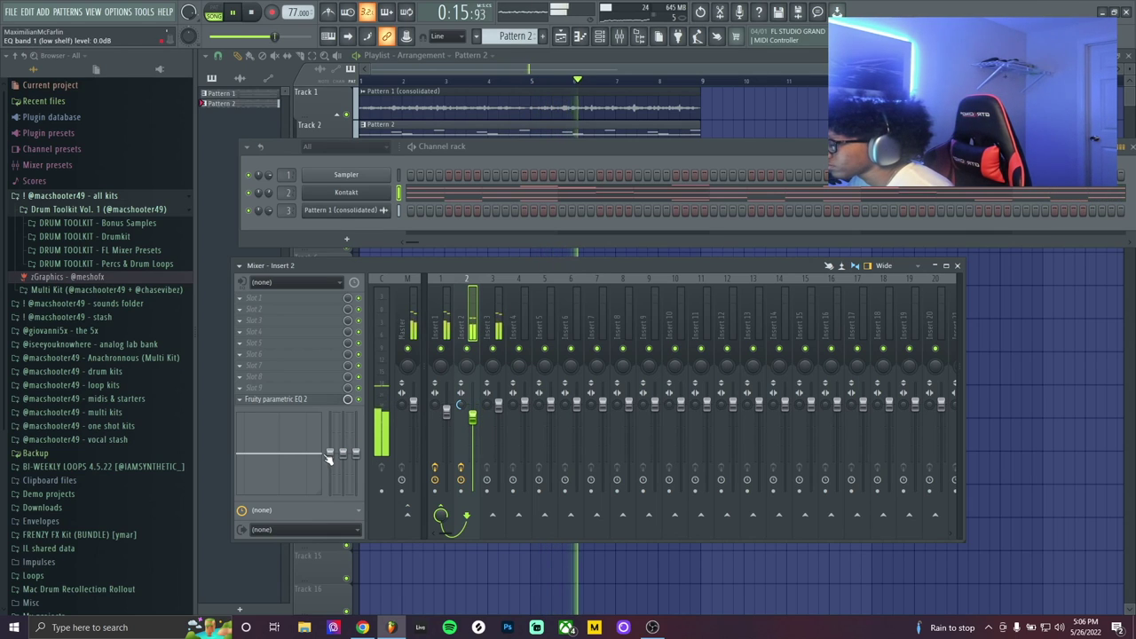
drag(329, 452, 329, 493)
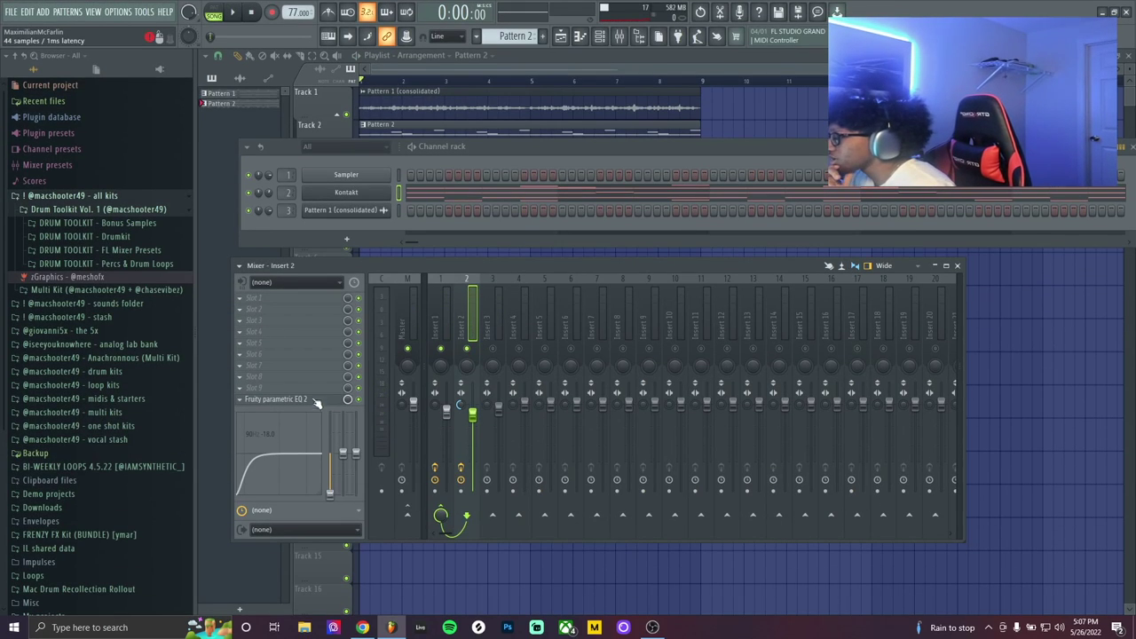
key(F8)
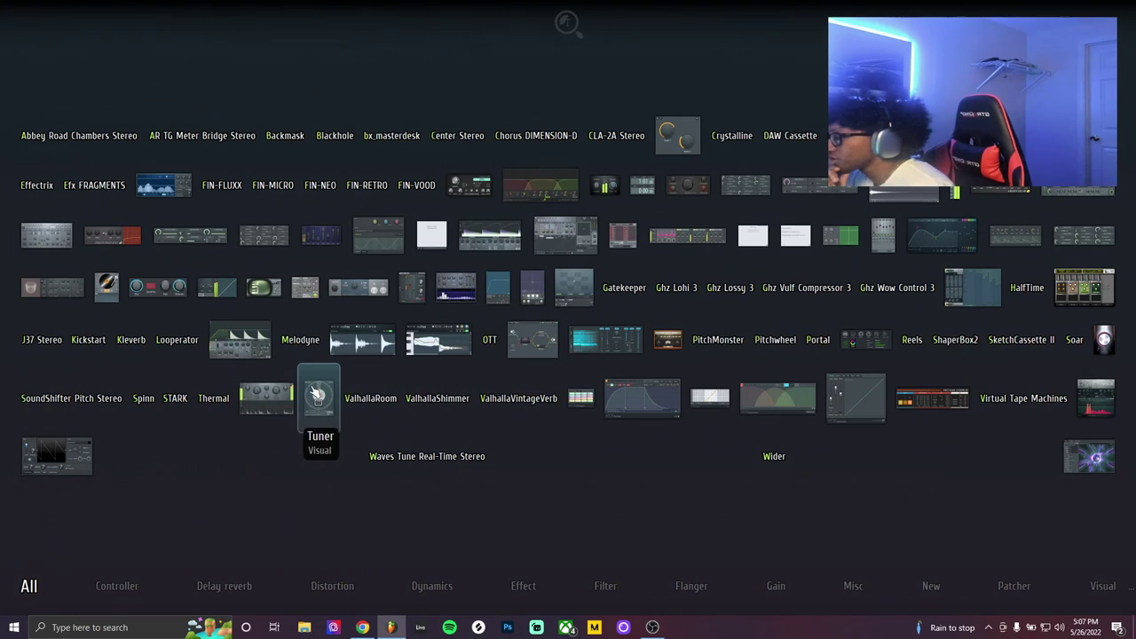
click(564, 168)
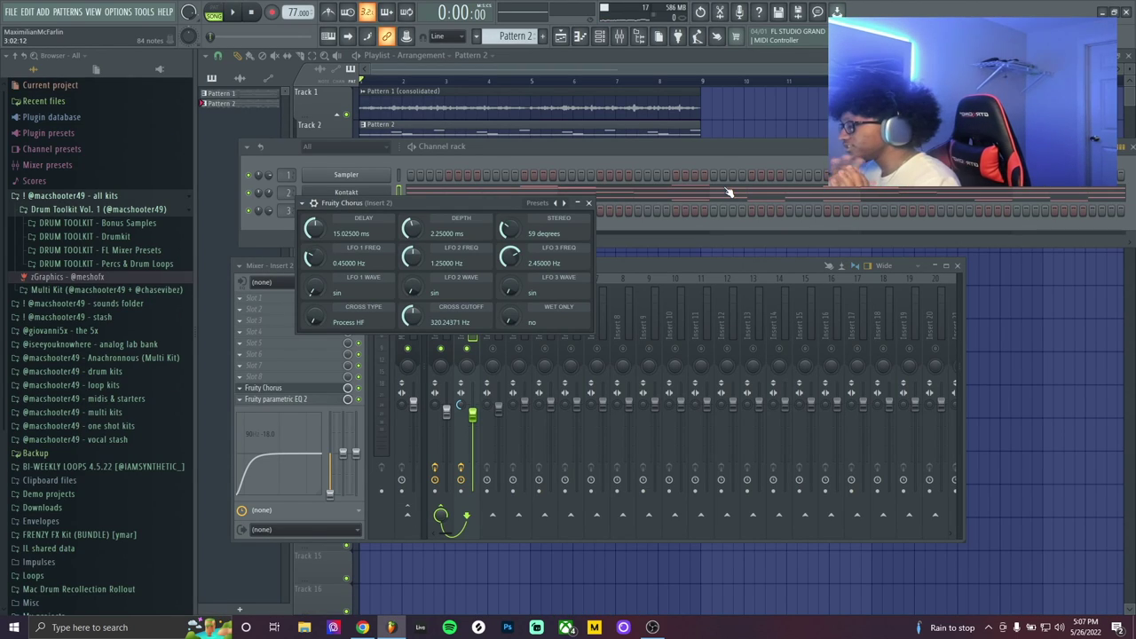
click(588, 203)
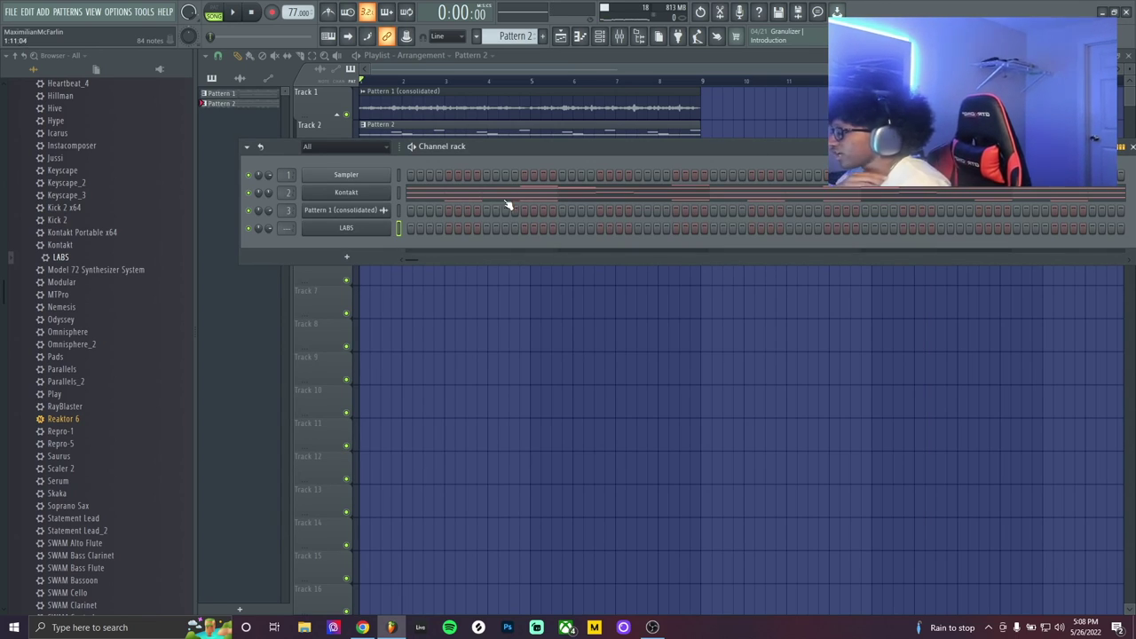
Open the LABS channel and adjust the levels of its four-bar melody's notes in the piano roll
click(322, 229)
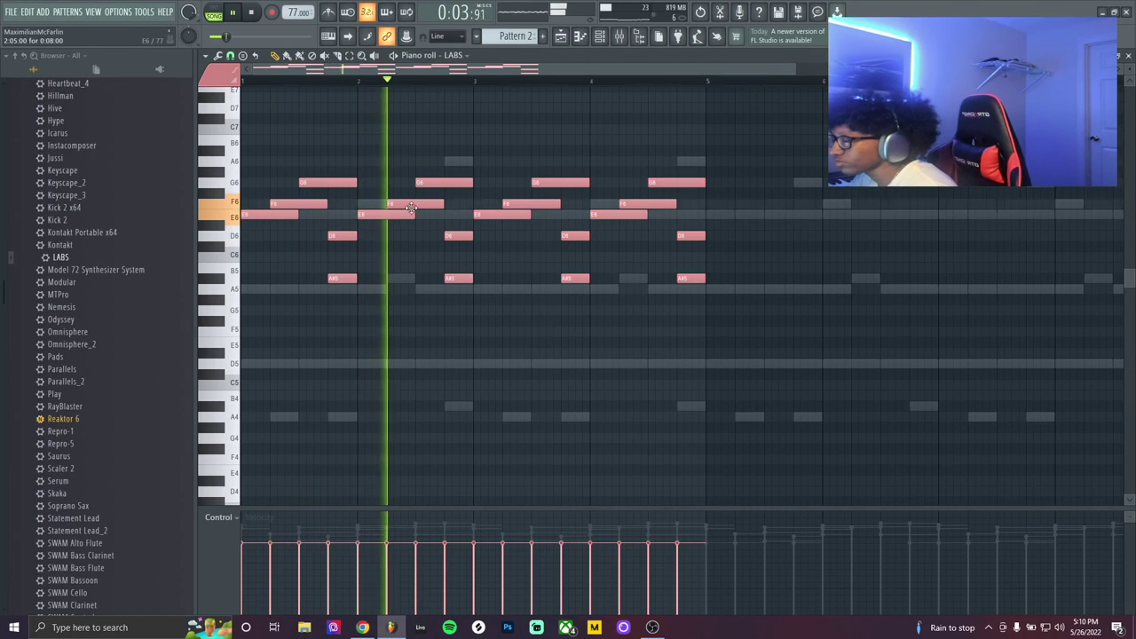
scroll(482, 221, up, 3)
scroll(488, 229, down, 2)
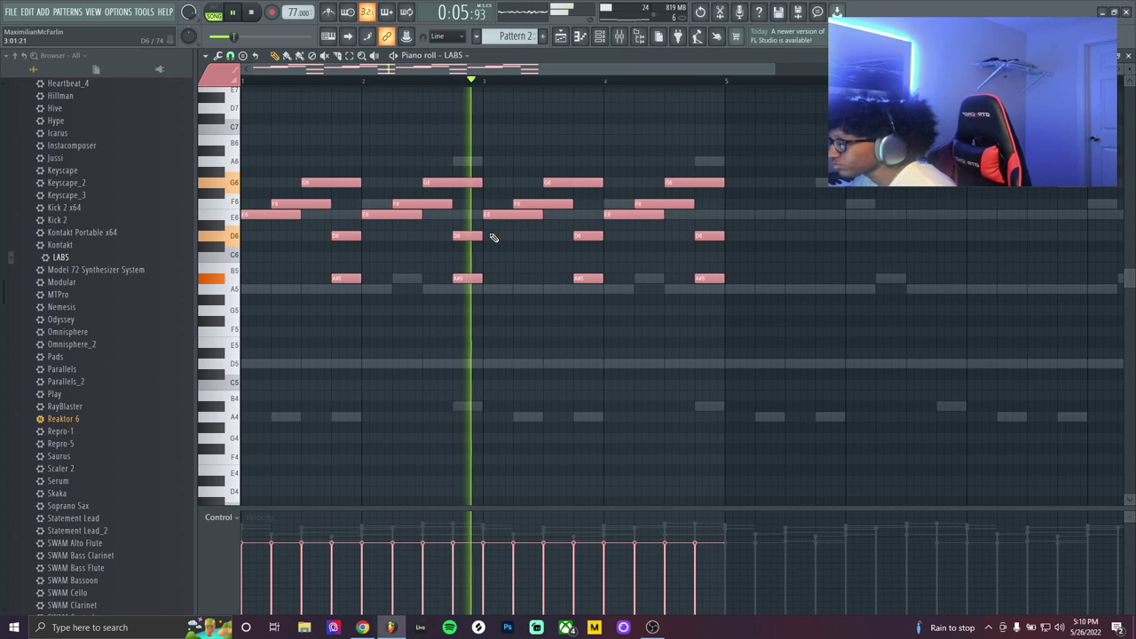
double_click(479, 236)
click(629, 426)
key(F7)
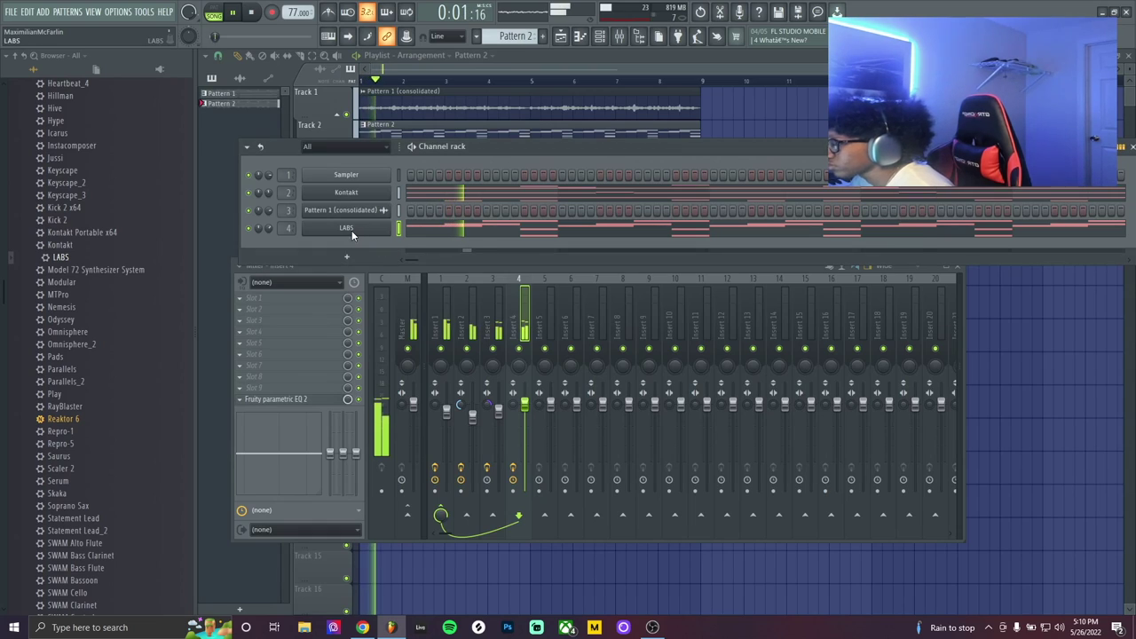
Set the Release of the LABS Glass 2 piano pad to about 294 ms
click(351, 230)
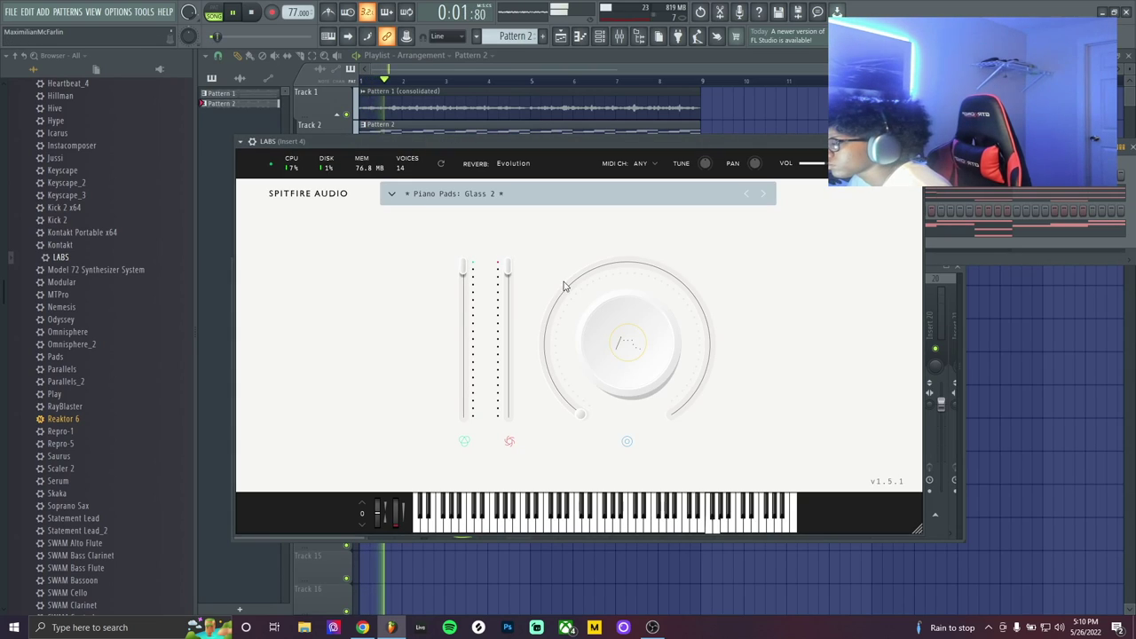
click(770, 406)
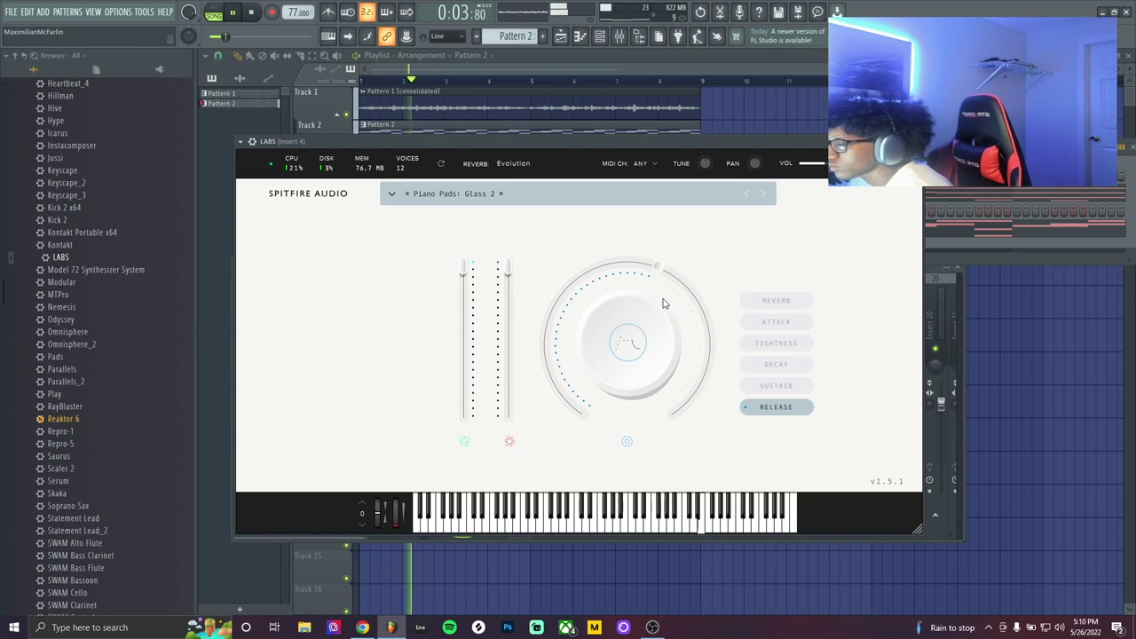
drag(664, 302, 596, 322)
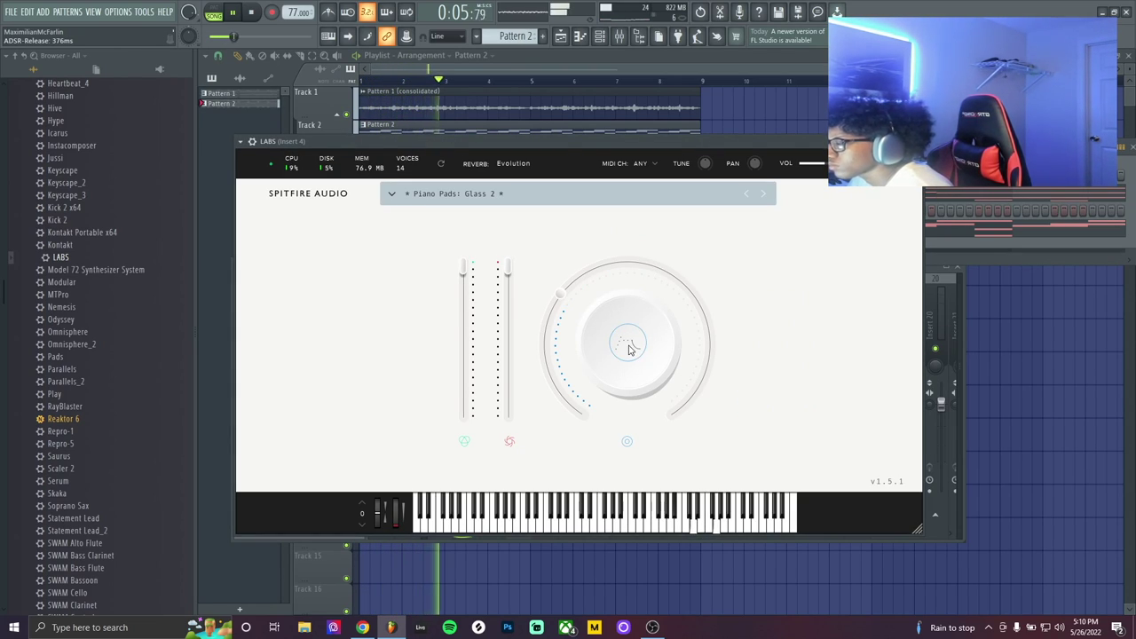
mouse_move(750, 352)
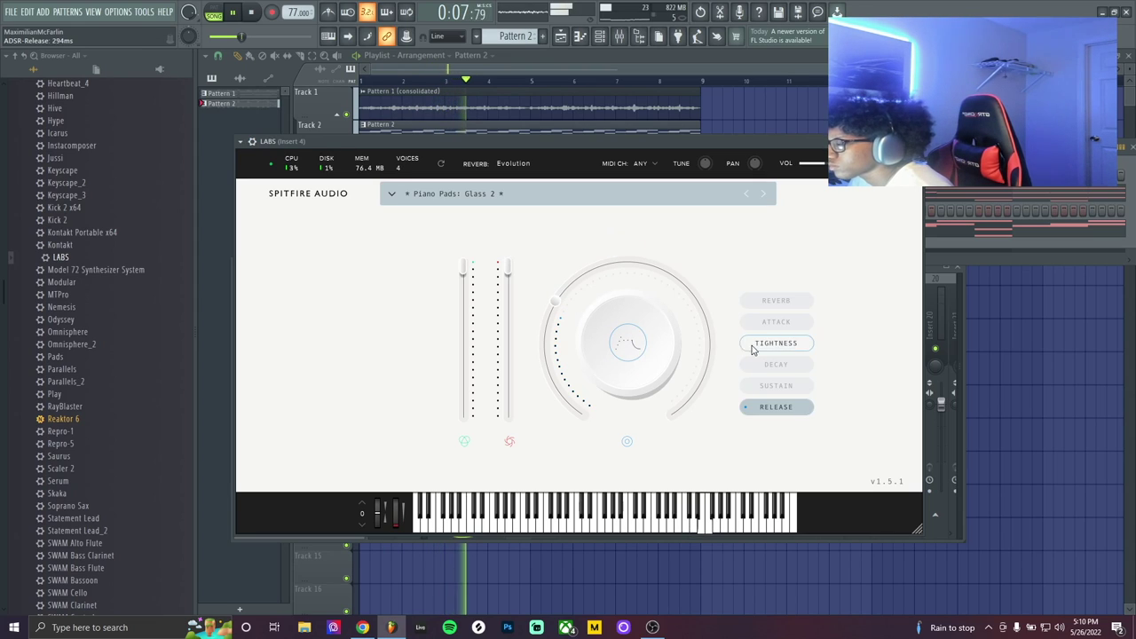
key(Escape)
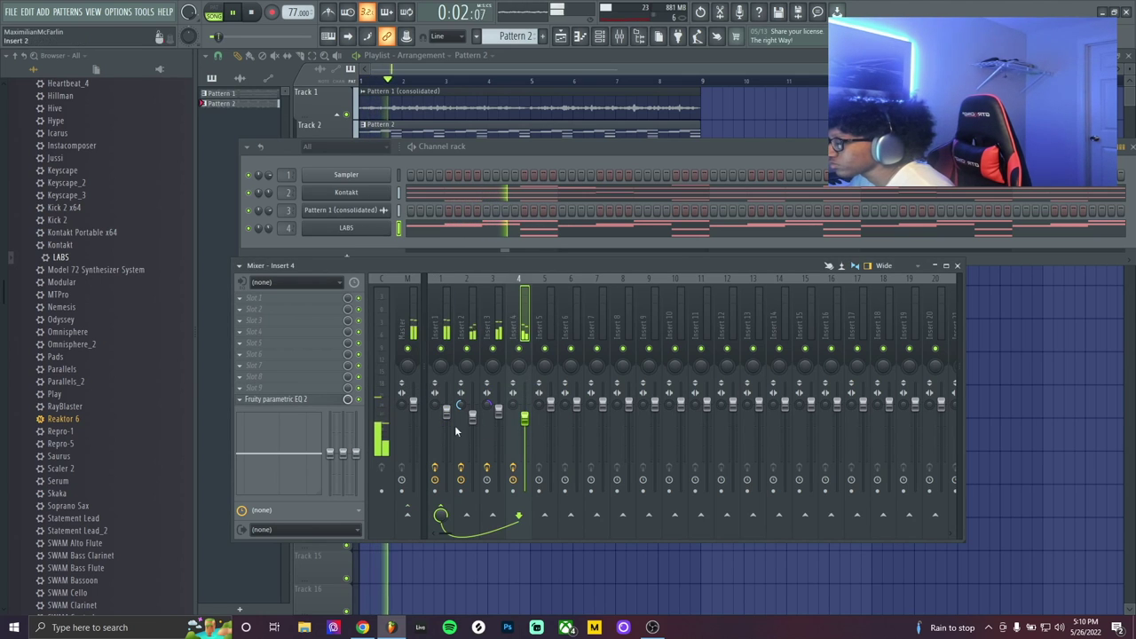
On Insert 4, cut the low-shelf EQ band to -18.0 dB and the high shelf to -4.1 dB, and adjust the LABS channel volume
drag(339, 454, 338, 493)
drag(356, 452, 356, 459)
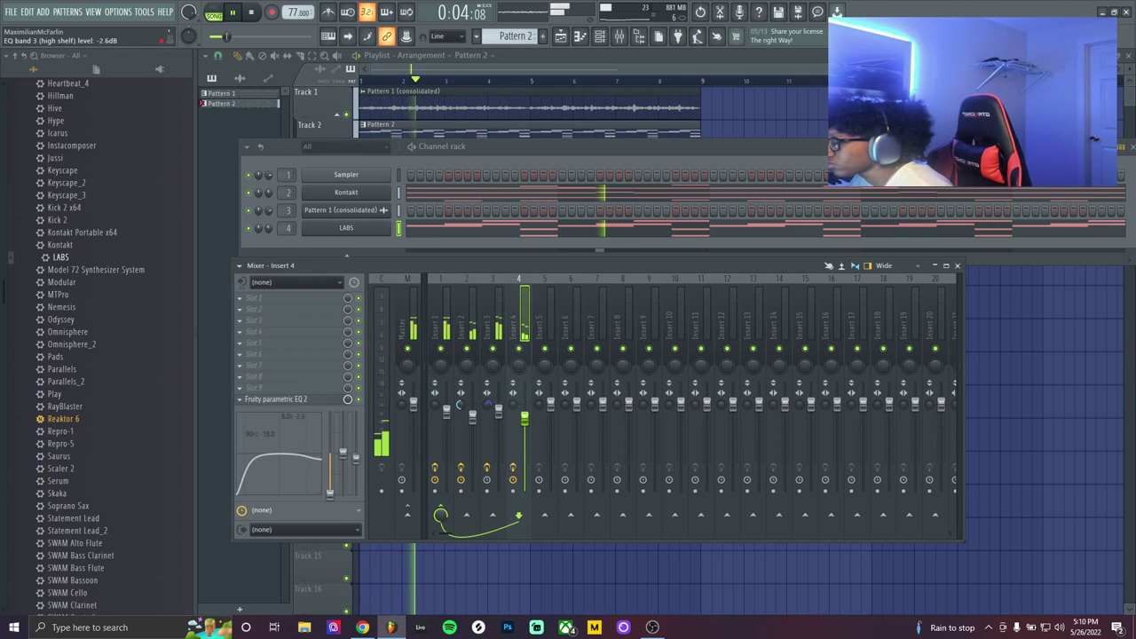
click(268, 231)
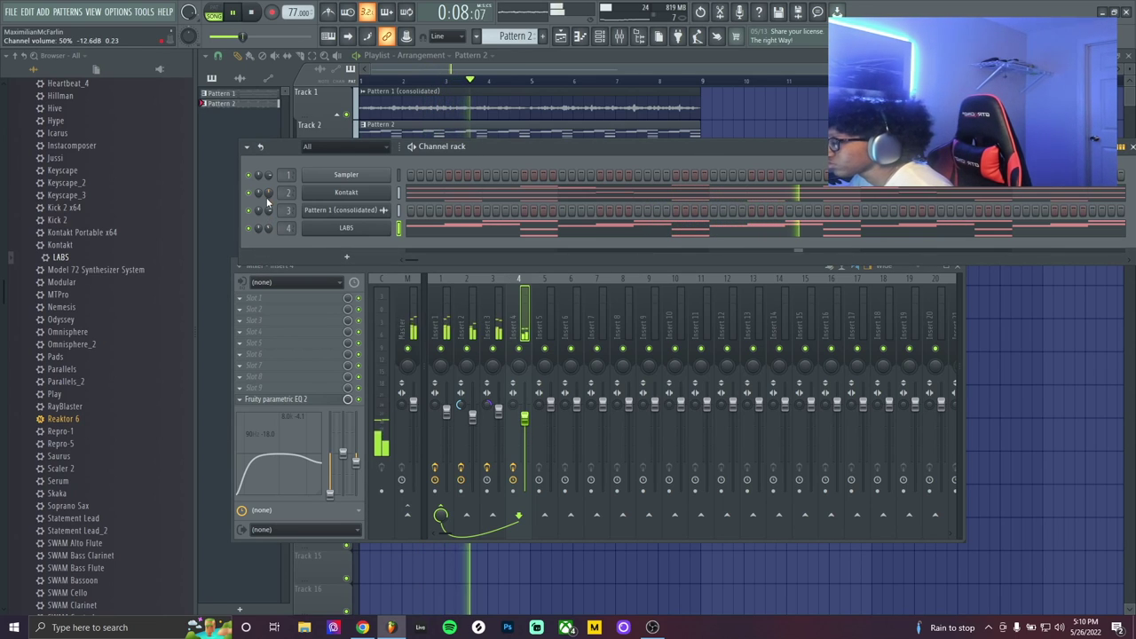
Load Gross Beat on Insert 1
key(F8)
text(gr)
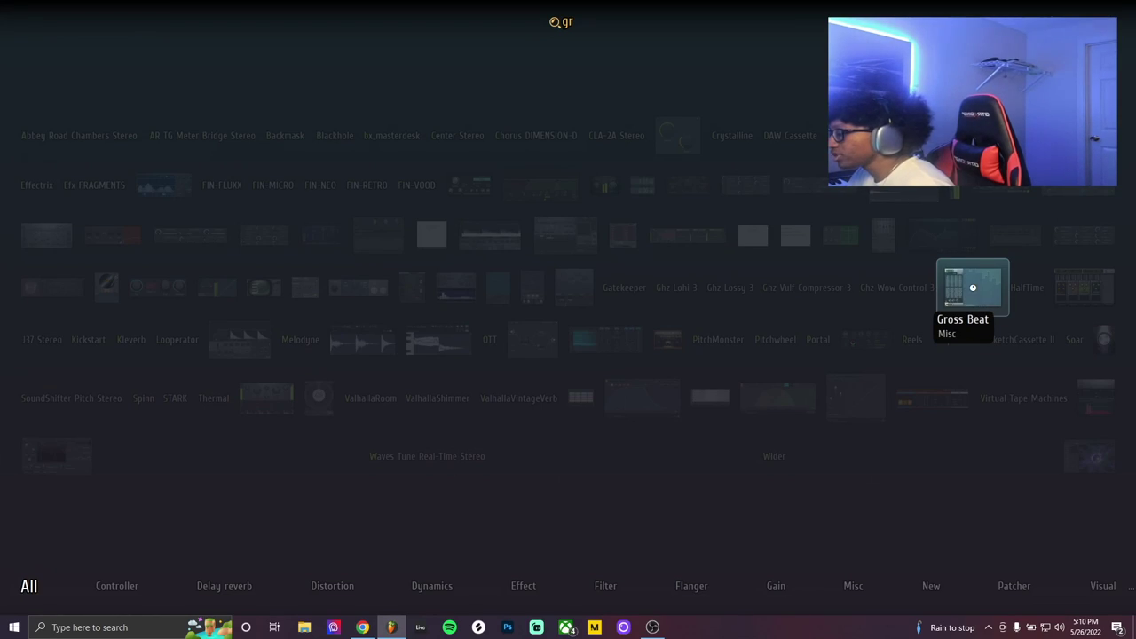
click(976, 293)
click(395, 512)
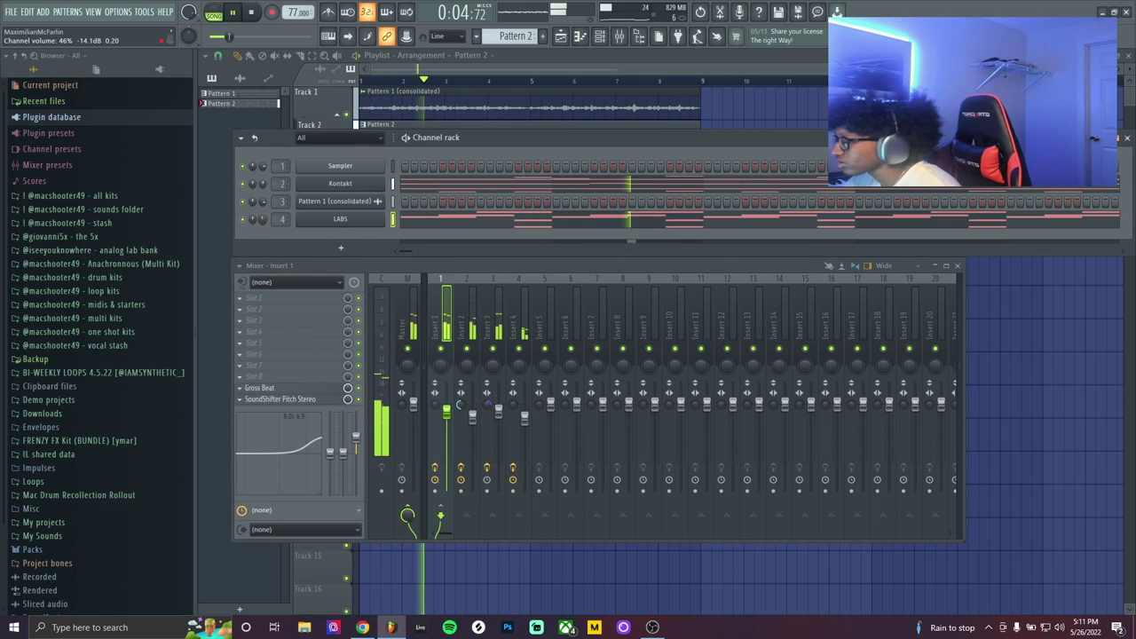
Adjust the Semitones transposition in SoundShifter Pitch Stereo on Insert 1
click(309, 404)
drag(418, 291, 418, 281)
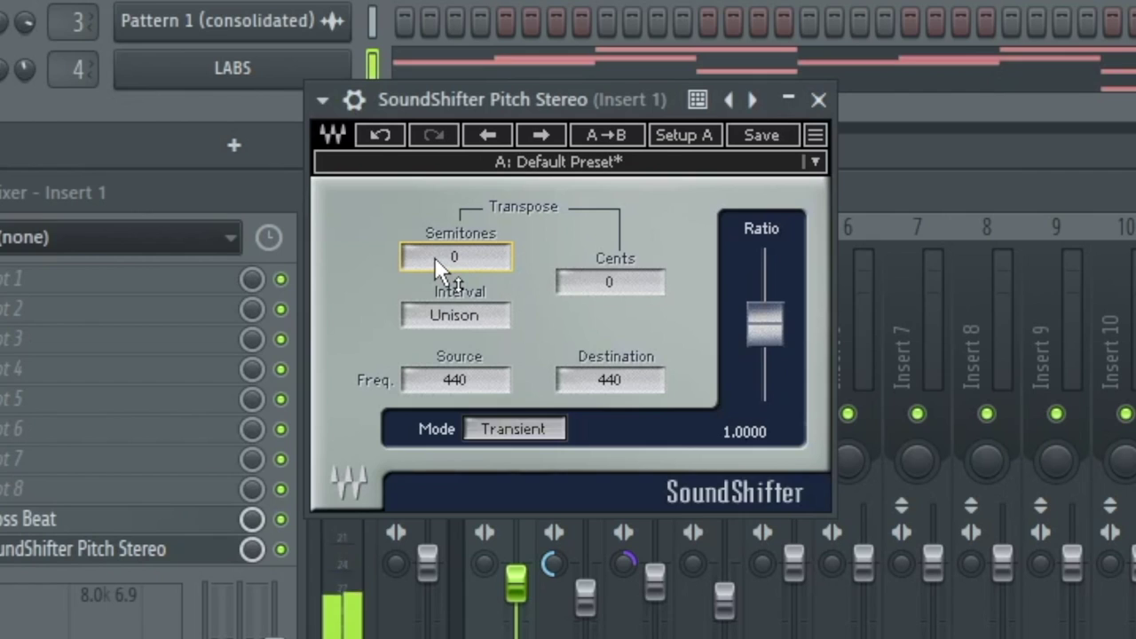
scroll(434, 257, down, 1)
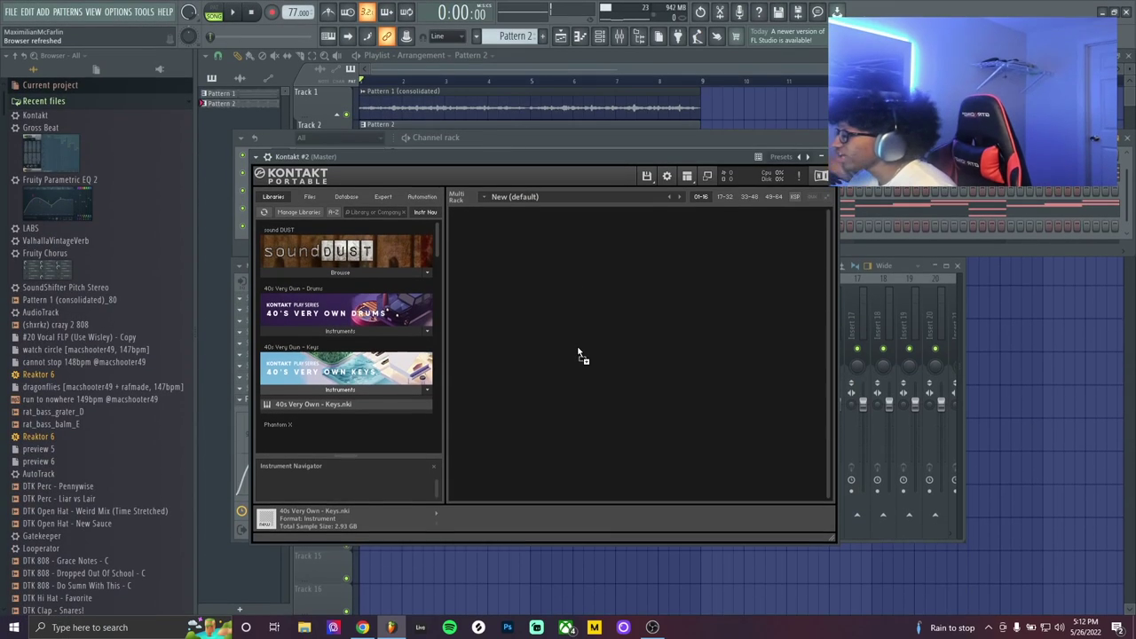
Load the 40s Very Own - Keys instrument into the new Kontakt #2 channel
drag(578, 353, 484, 252)
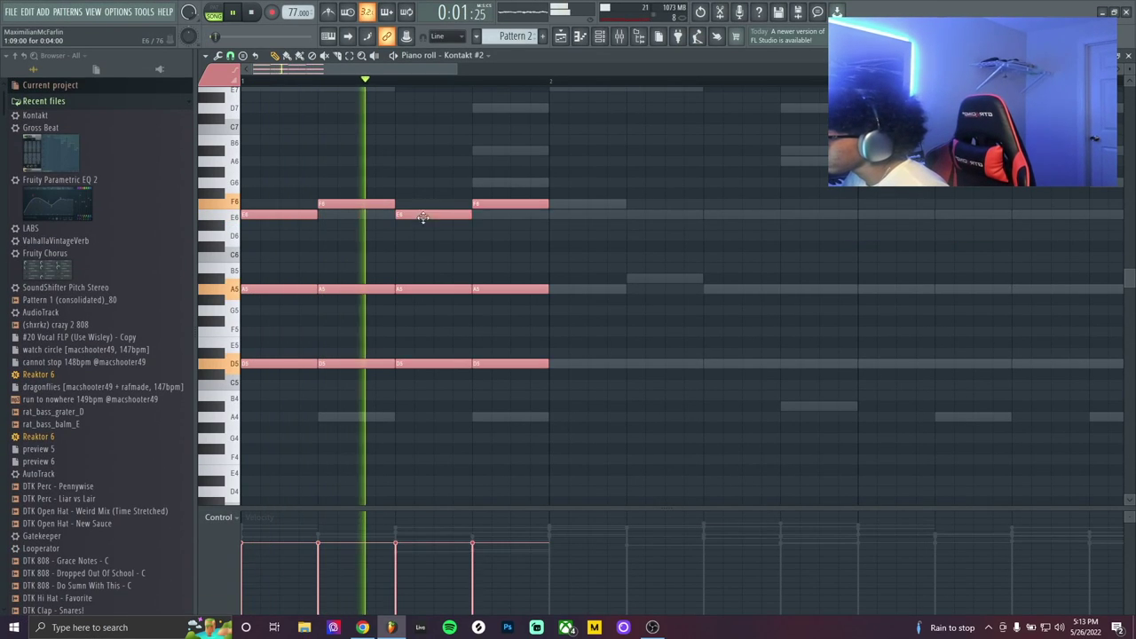
Change the fourth chord's top note in bar 1 to G6 and duplicate the one-bar phrase to fill four bars
click(425, 183)
key(ctrl+b)
scroll(472, 228, down, 2)
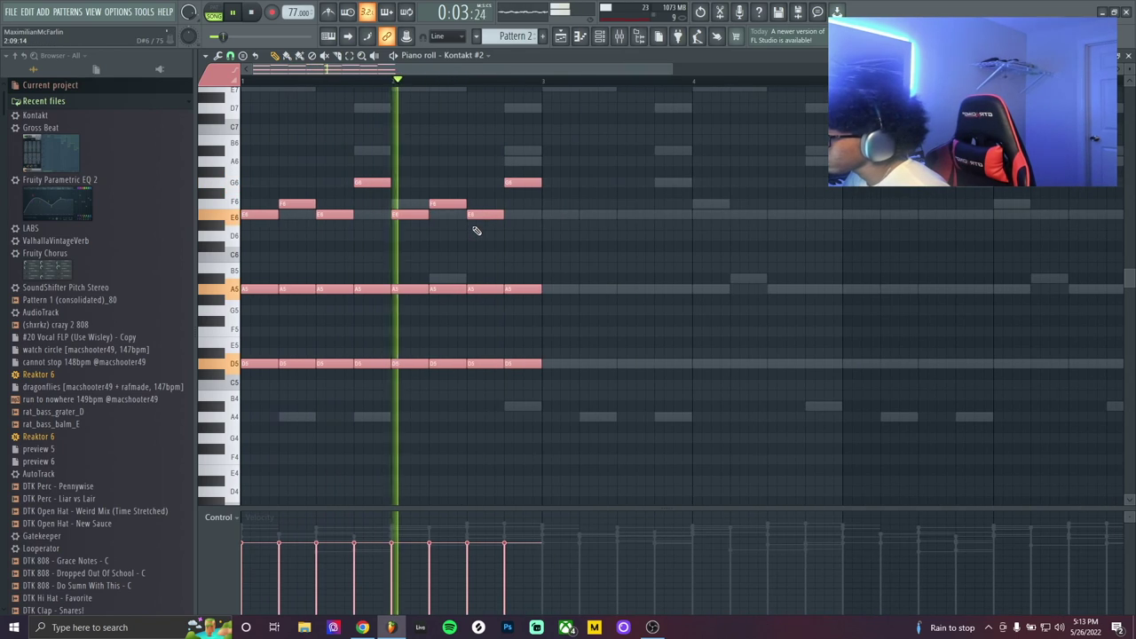
key(ctrl+b)
scroll(475, 232, down, 2)
Randomize the note levels of the four-bar Kontakt #2 phrase and transpose it down one octave
key(alt+r)
click(629, 424)
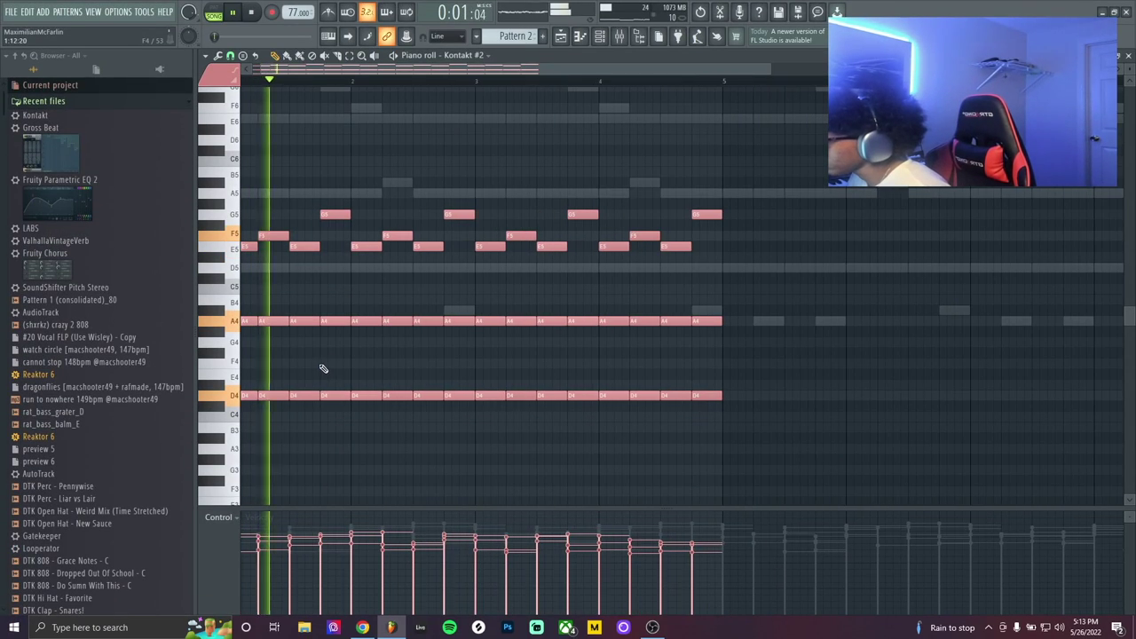
In bar 2 of the Kontakt #2 phrase, delete the third chord's A4 and fourth chord's D4, and raise the fourth chord's A4 to A#4
scroll(298, 388, up, 2)
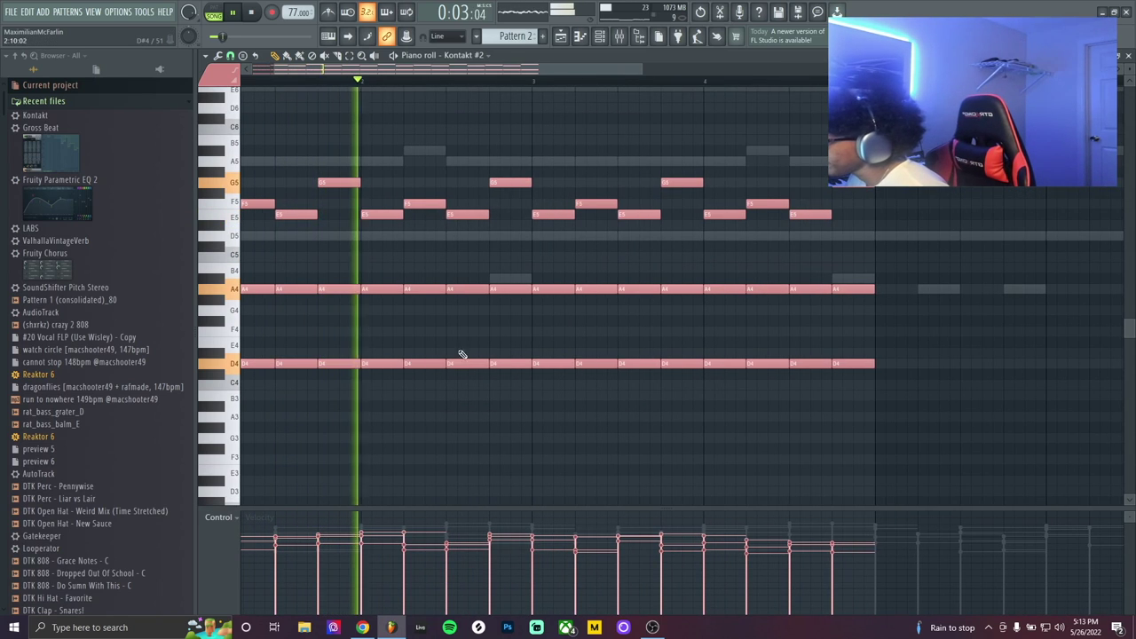
right_click(466, 288)
right_click(511, 363)
drag(505, 289, 491, 278)
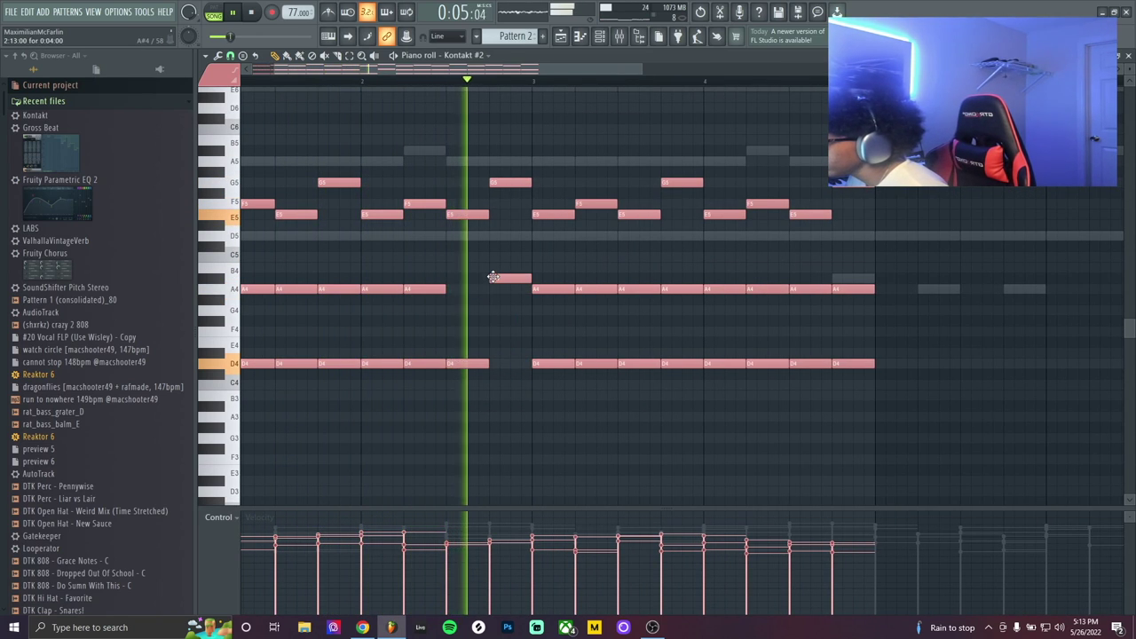
scroll(512, 307, down, 2)
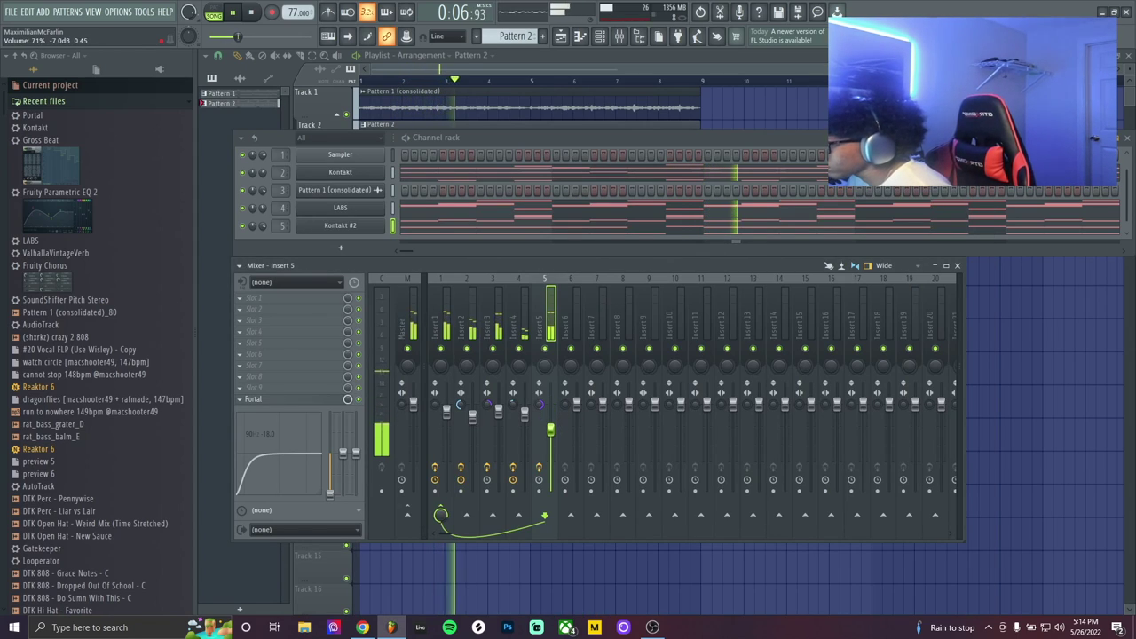
Balance the mixer fader levels across Inserts 1 to 5, lowering Insert 5 to about 74%
click(497, 411)
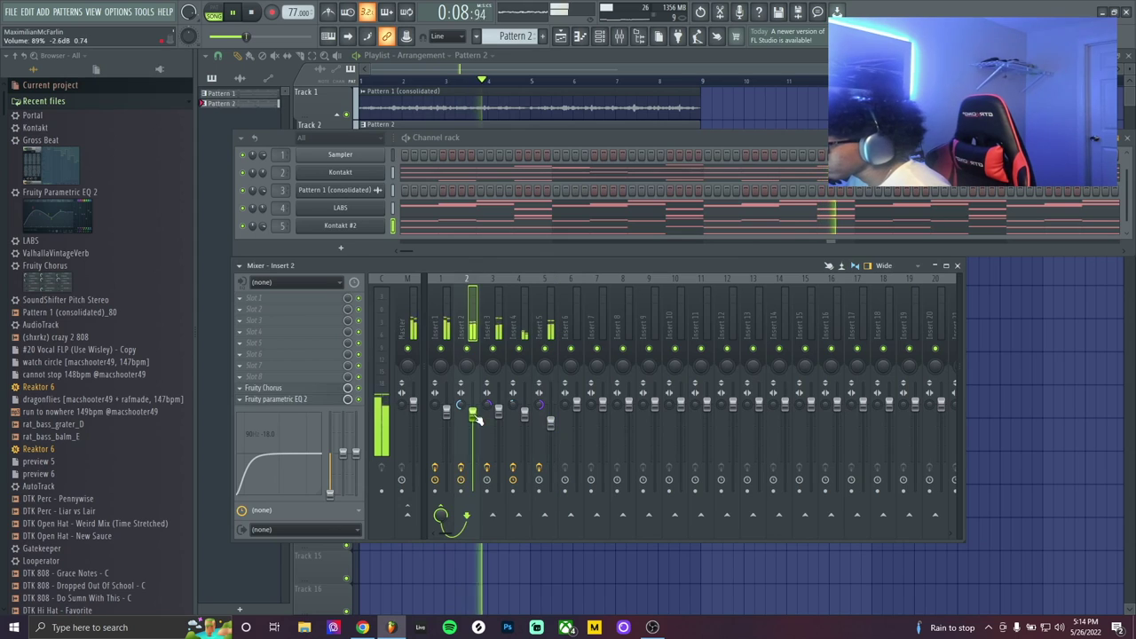
click(525, 413)
click(550, 424)
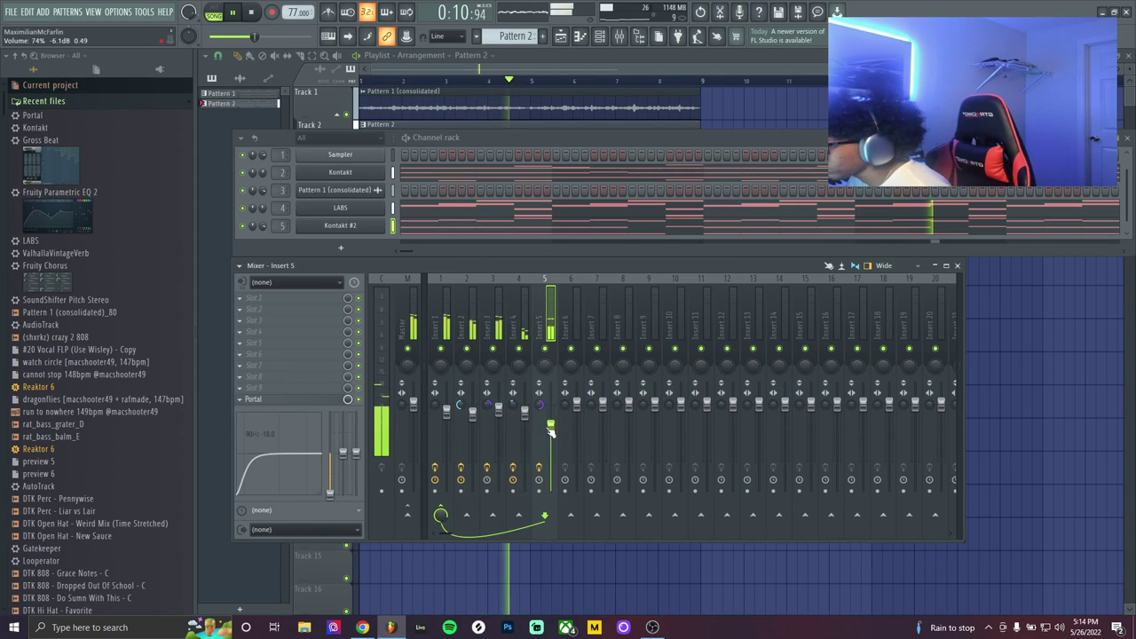
click(446, 411)
Add Fruity Parametric EQ 2 and Fruity Reverb 2 to Insert 5 and adjust the reverb's low cut
click(325, 401)
scroll(419, 288, down, 1)
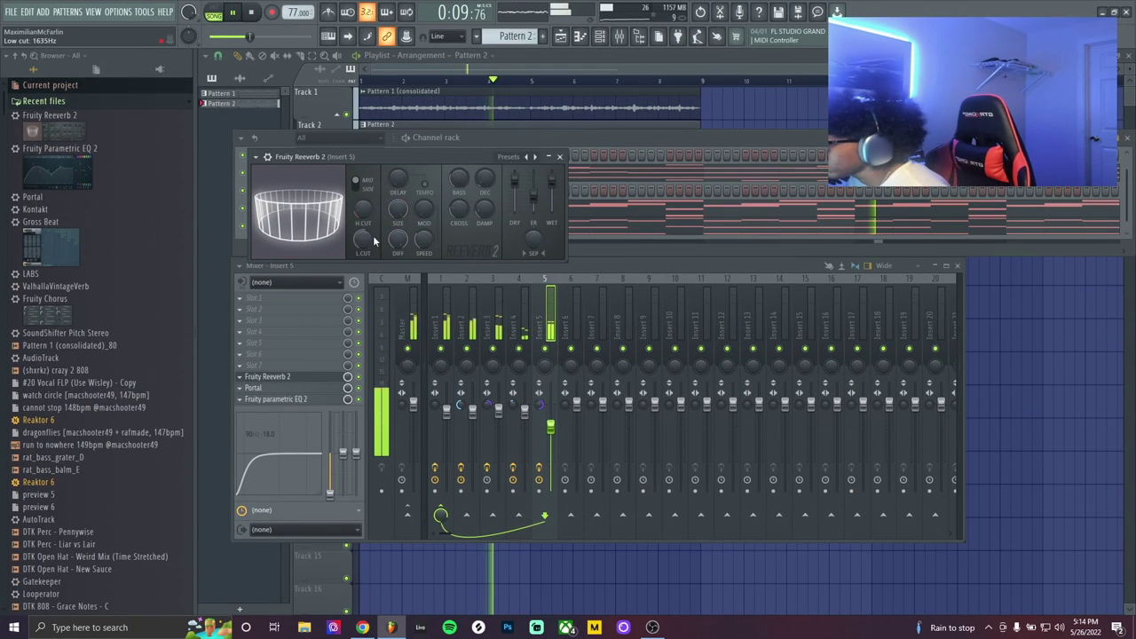
click(343, 379)
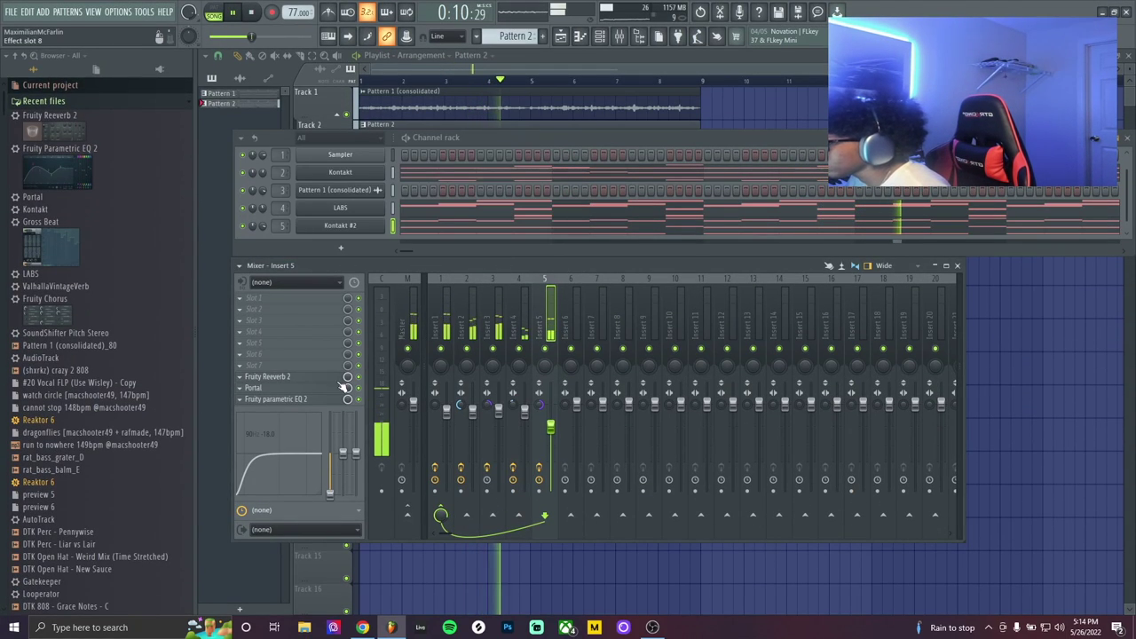
Set the Semitones transposition to 1 in SoundShifter Pitch Stereo on Insert 1
click(446, 328)
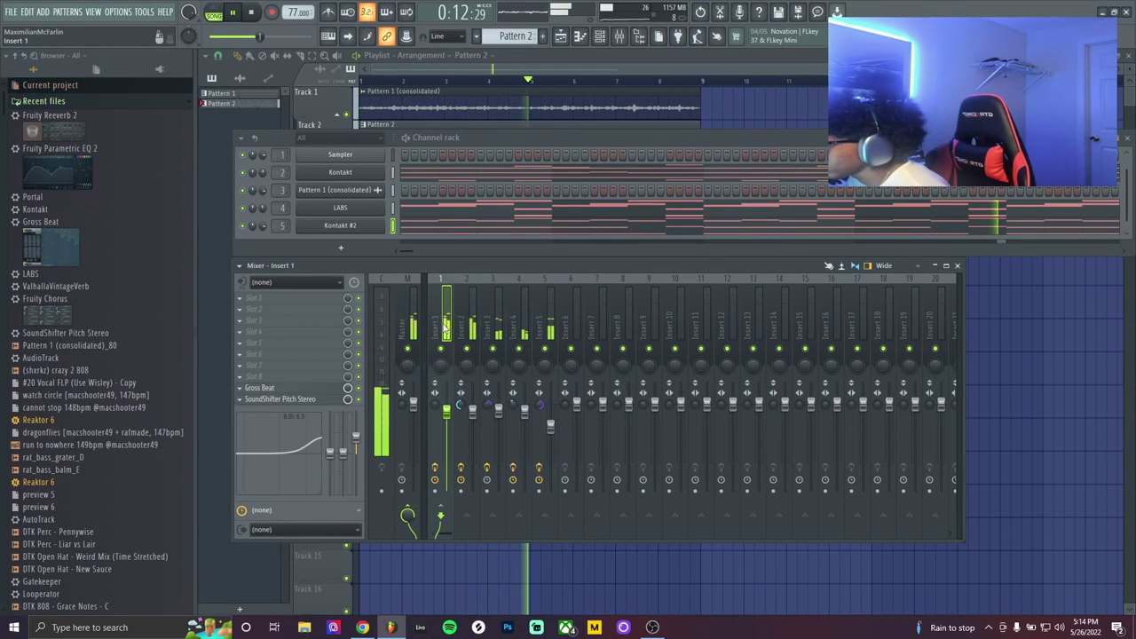
click(297, 401)
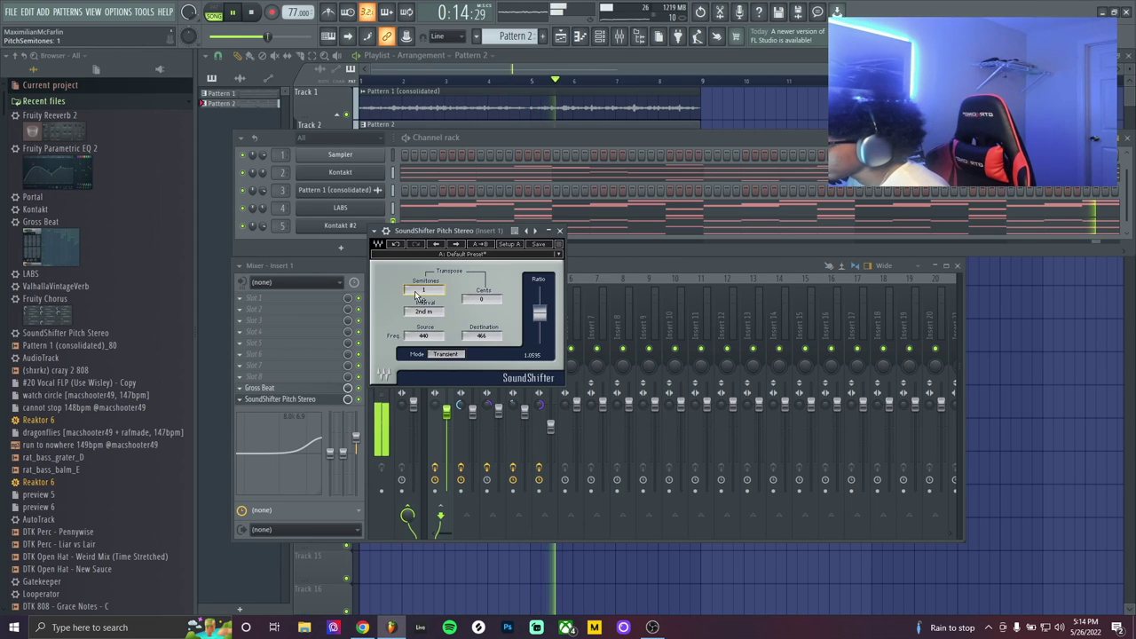
key(Escape)
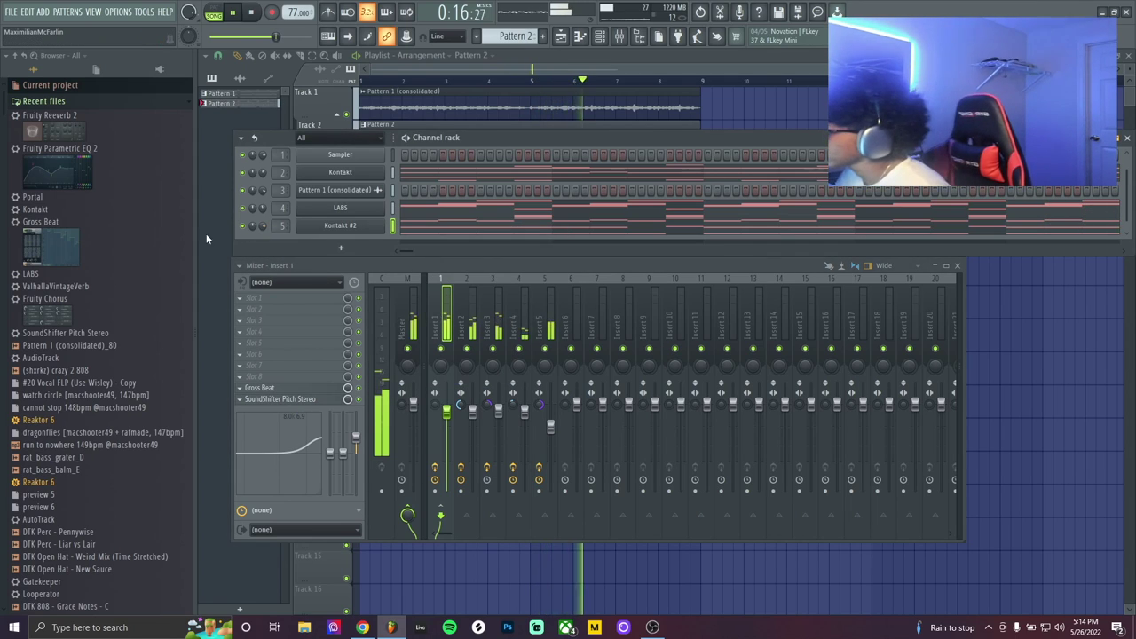
Reduce Portal's dry/wet mix on Insert 5 to slightly below 70 percent
click(115, 104)
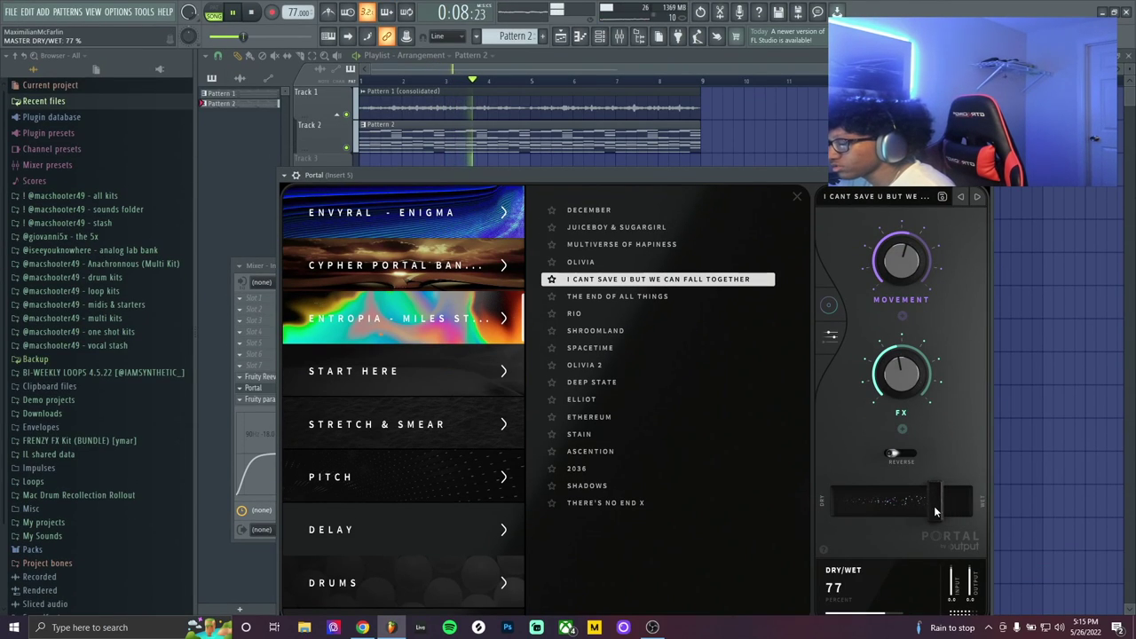
drag(934, 506, 906, 507)
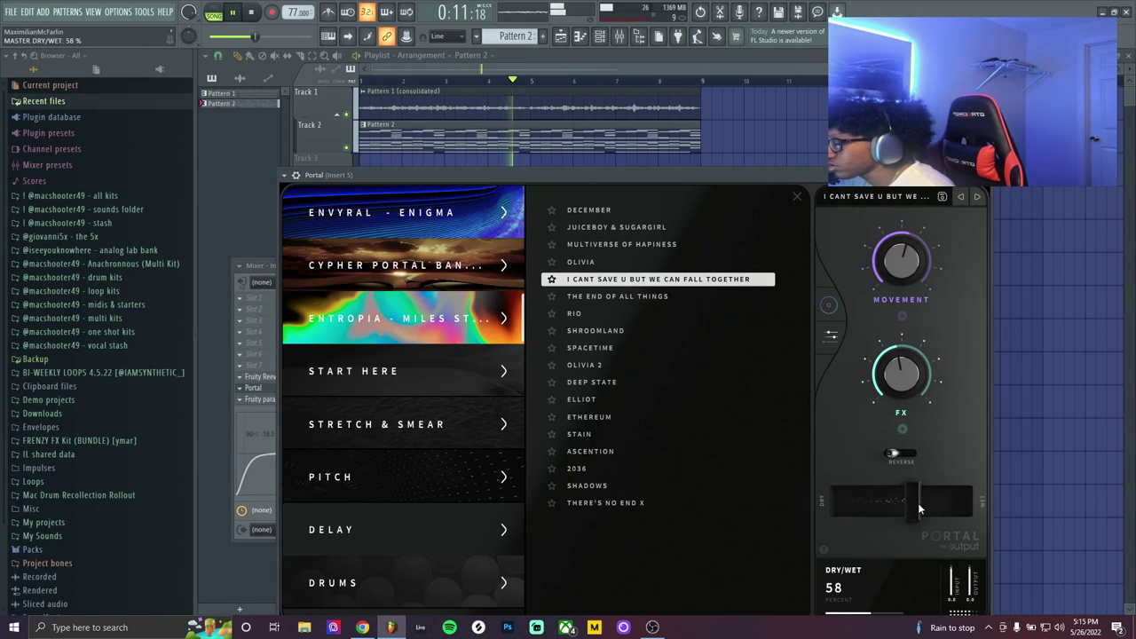
drag(918, 502, 931, 507)
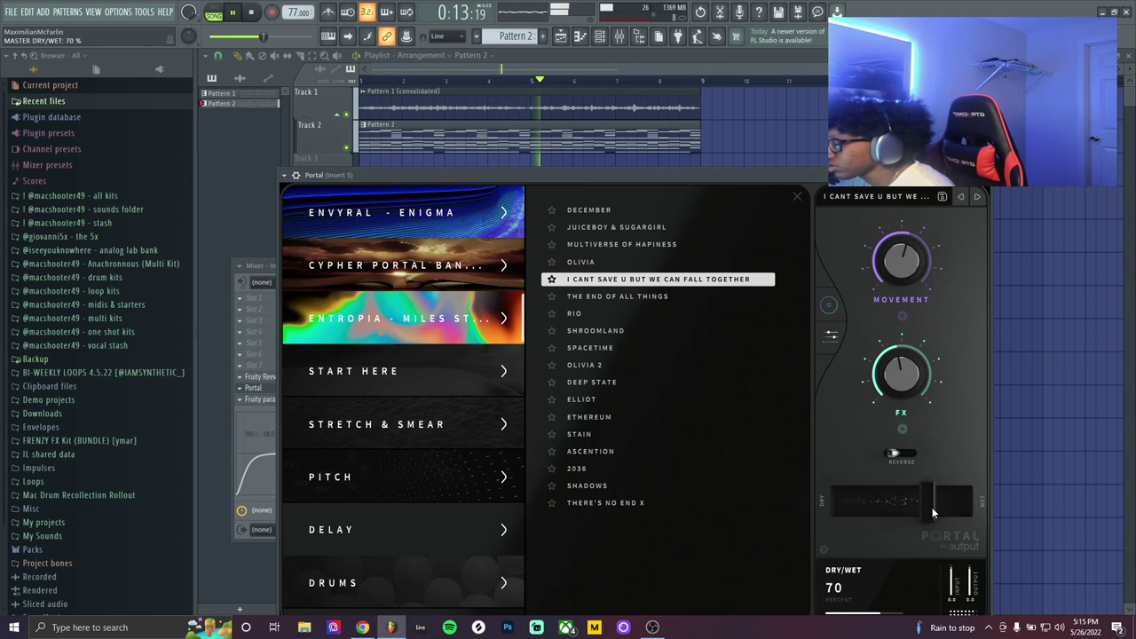
drag(929, 508, 922, 508)
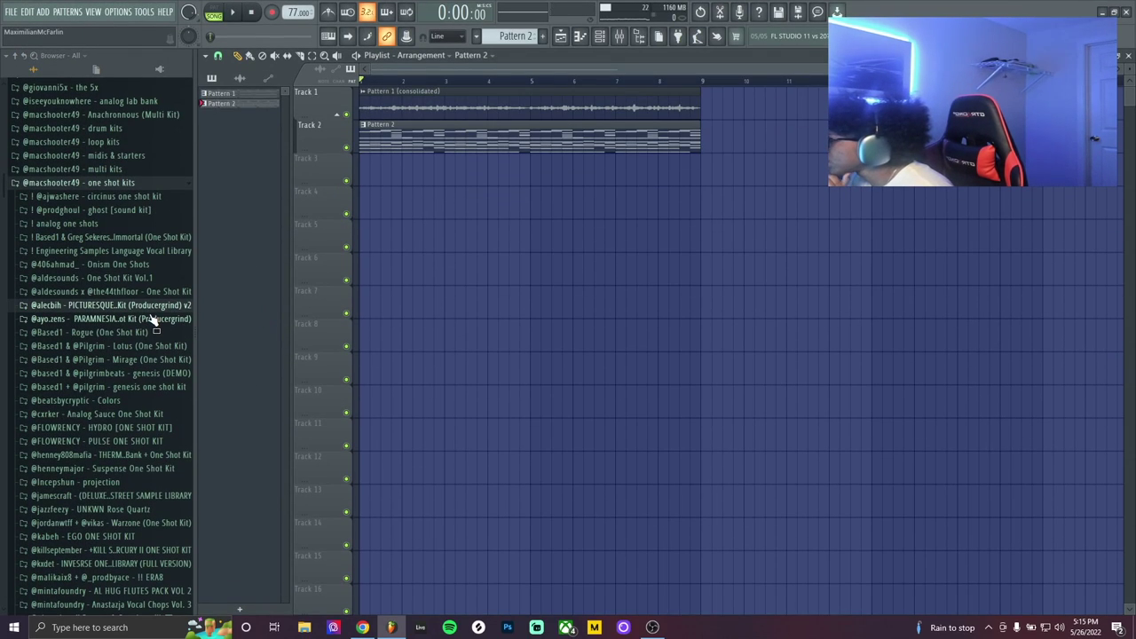
Add the texture_noise sample (C)_n_texture_#8e4785 (2) from the Cryptic Colors kit to the playlist
click(75, 400)
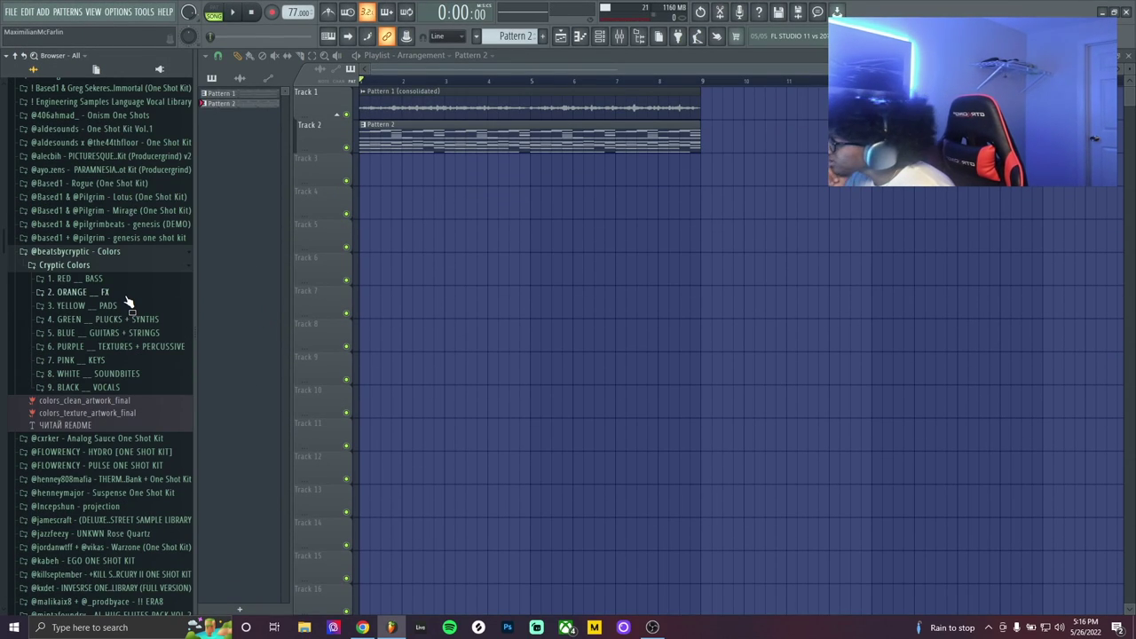
click(110, 347)
click(125, 400)
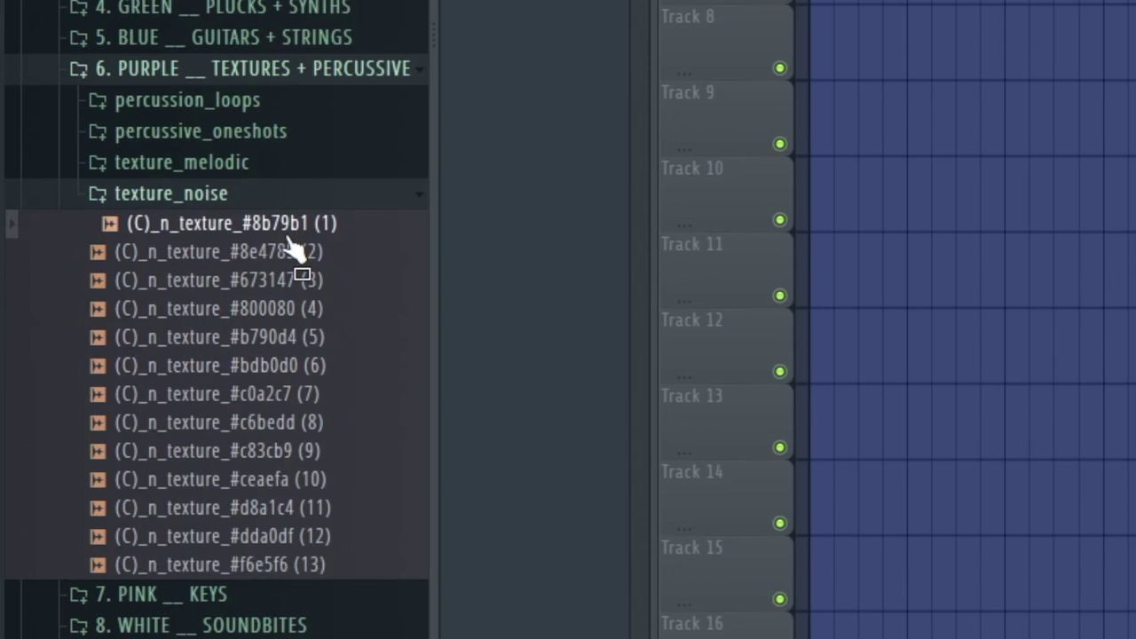
drag(293, 257, 982, 30)
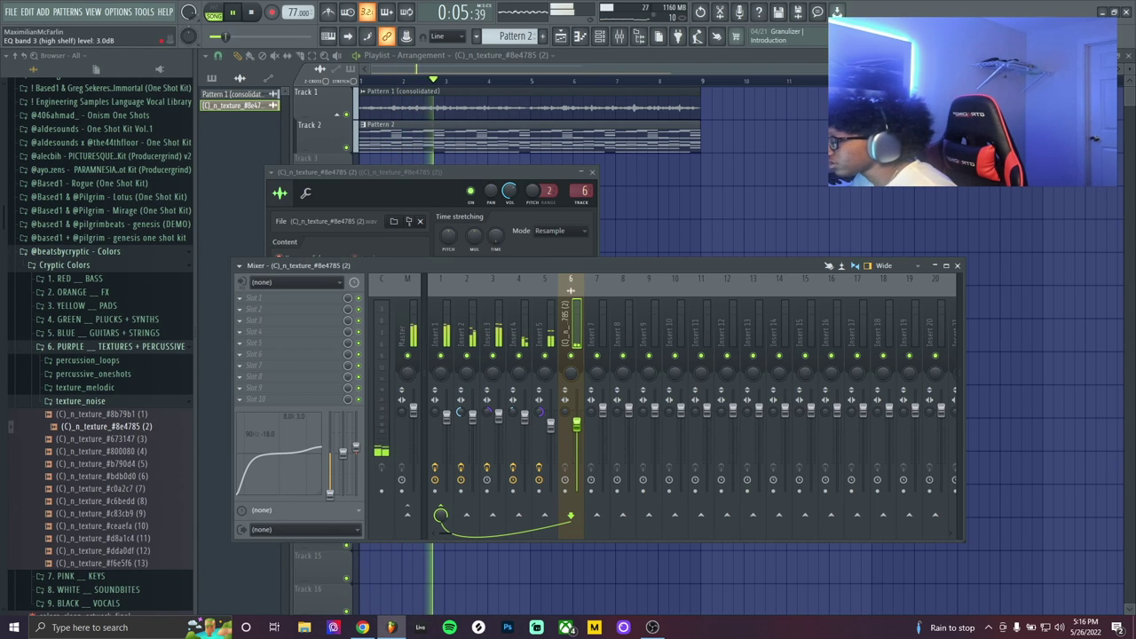
click(591, 172)
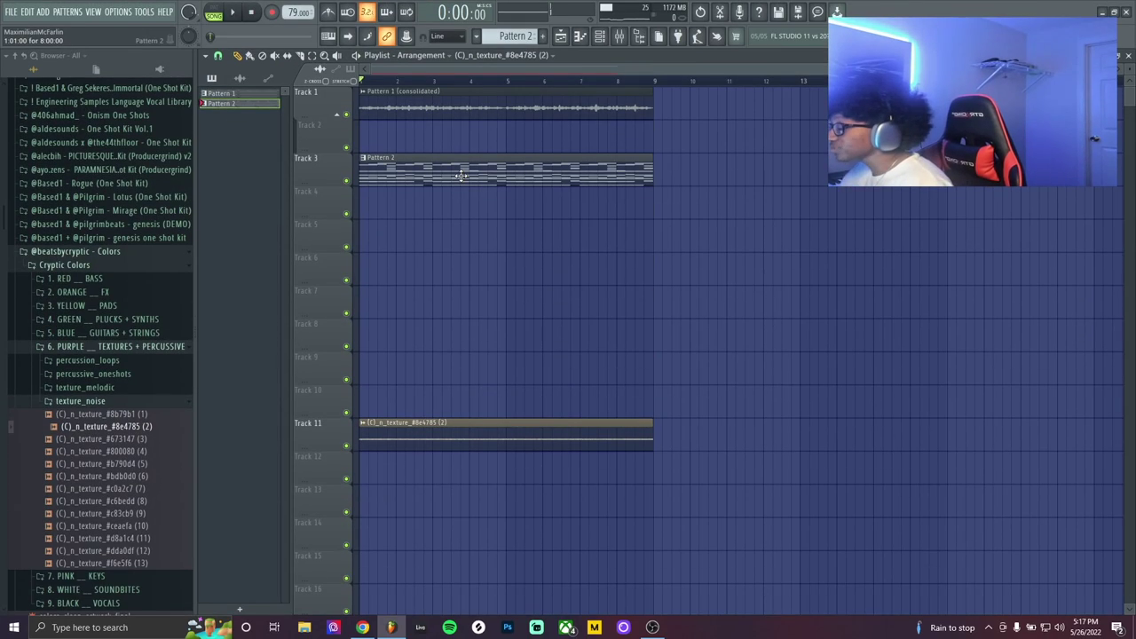
Split Pattern 2 by channel and move the resulting clips onto separate playlist tracks
click(478, 37)
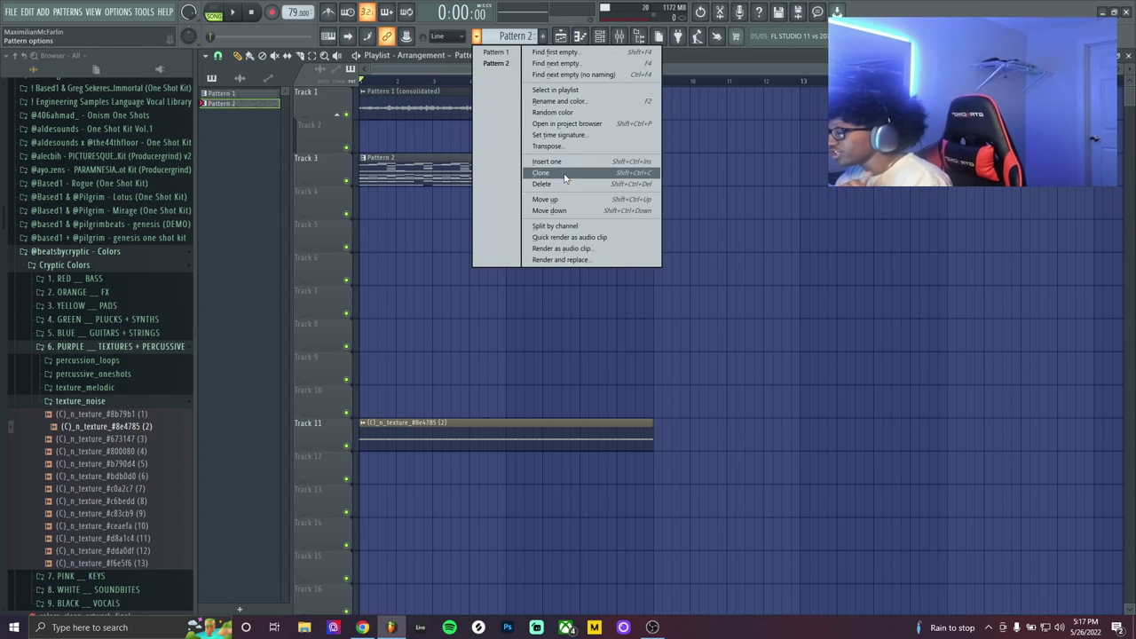
click(559, 229)
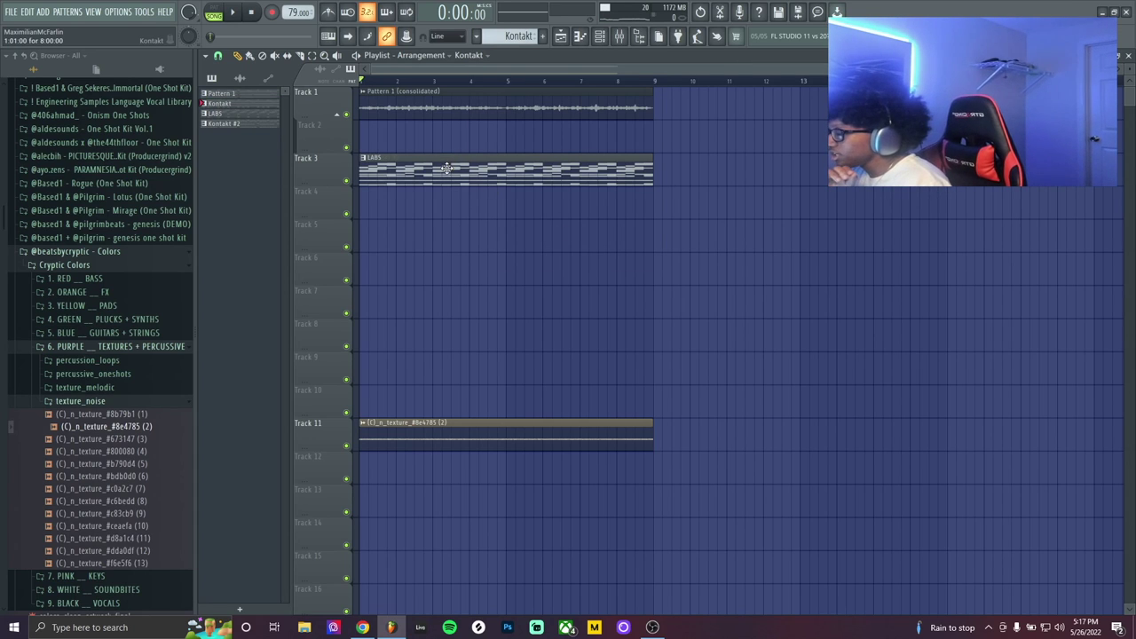
drag(448, 167, 427, 249)
drag(444, 188, 443, 293)
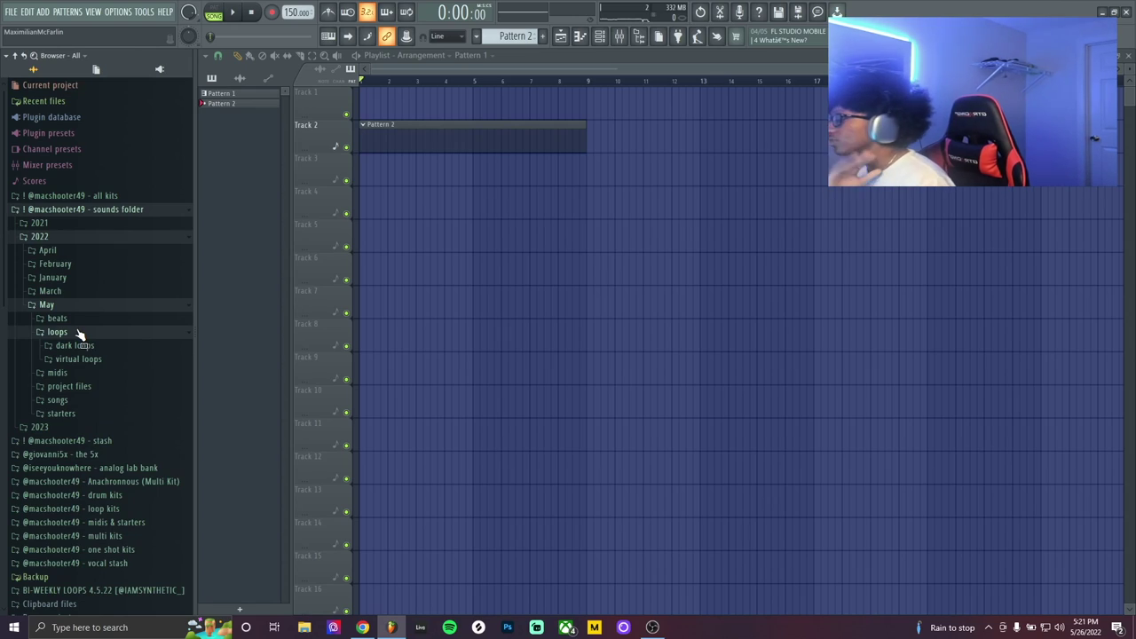
Open the Drum Toolkit Vol. 1 folder inside the all kits collection
click(98, 196)
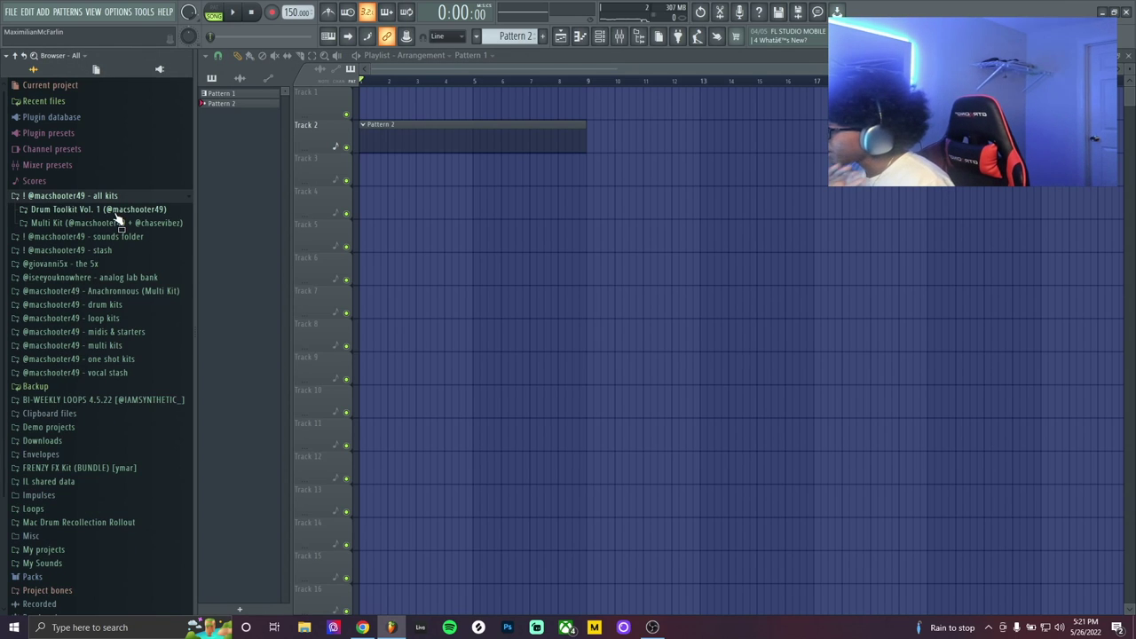
click(98, 209)
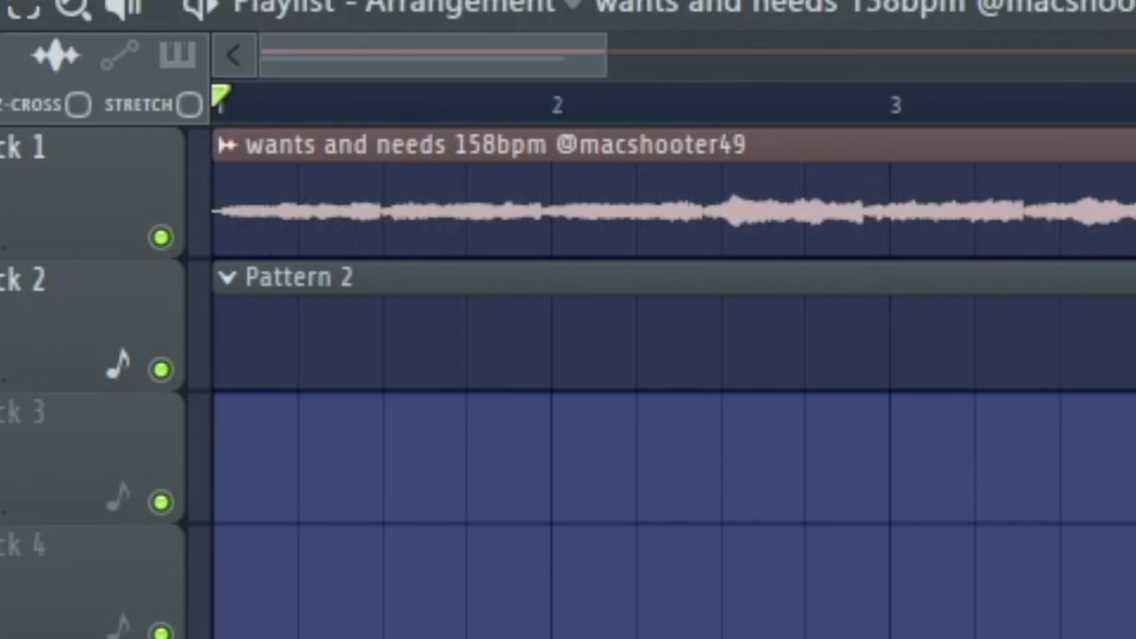
Add one-step C#5 notes for DTK 808 - Too Easy on step 15 of bar 1 and steps 3 and 5 of bar 2
scroll(13, 477, up, 3)
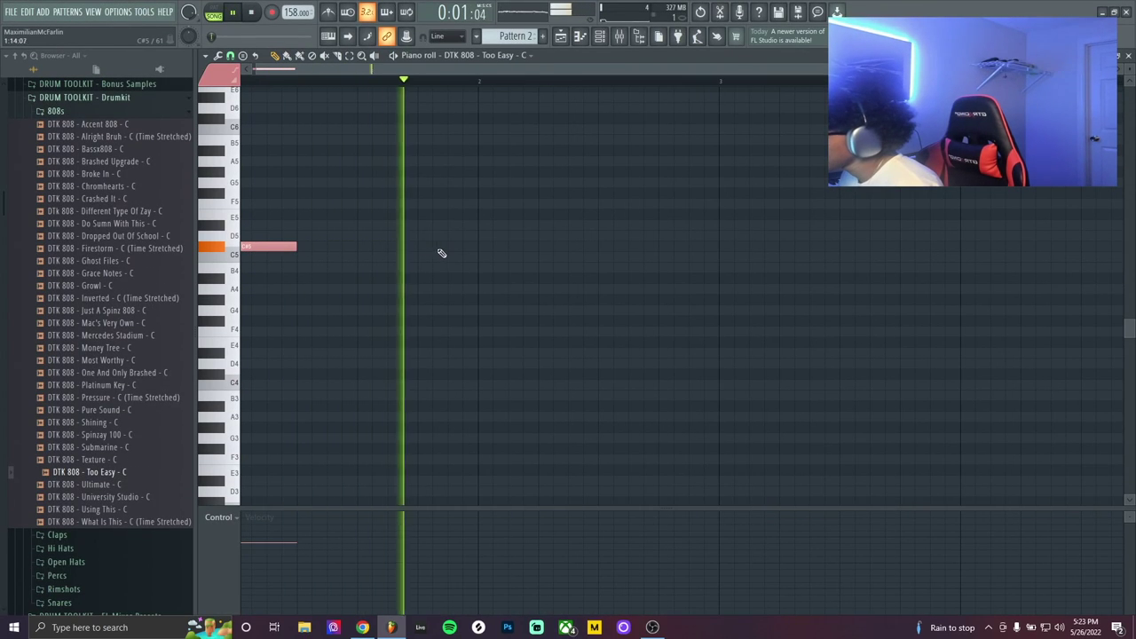
click(457, 248)
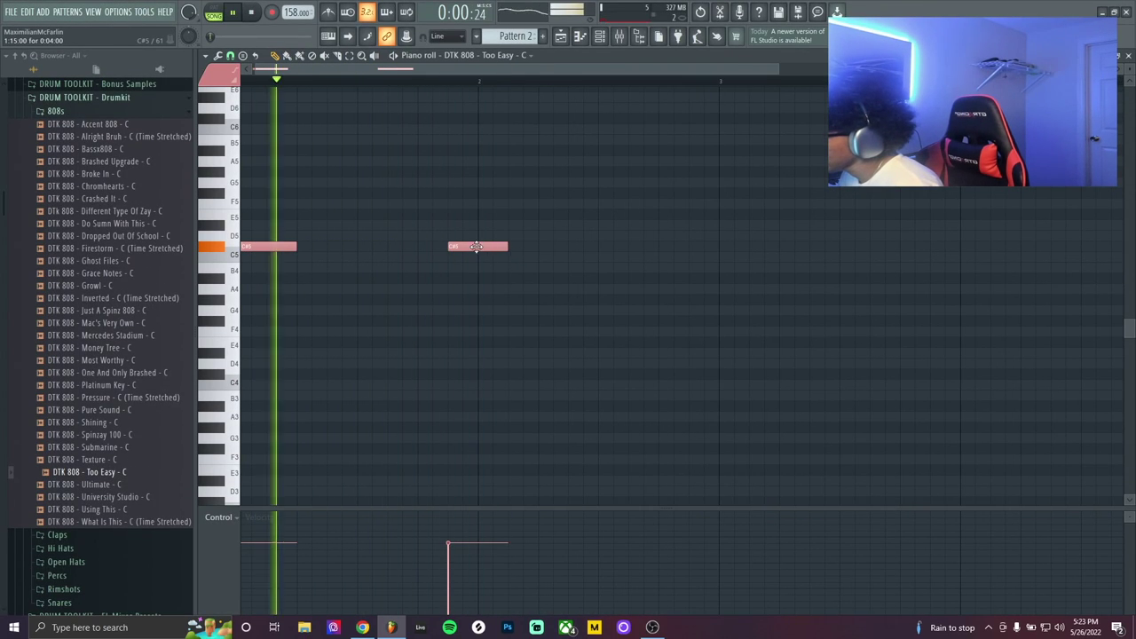
drag(507, 248, 457, 247)
click(515, 246)
click(546, 248)
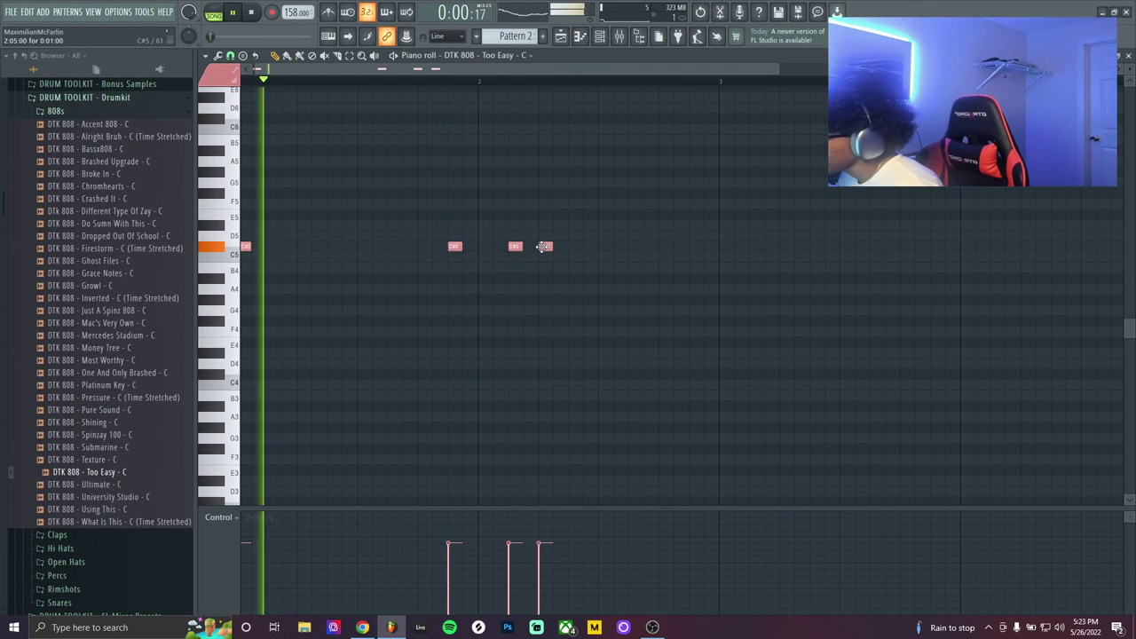
Extend the 808 line in bar 3 with a C#5 note on step 7 and an A4 note on step 14
scroll(527, 266, down, 1)
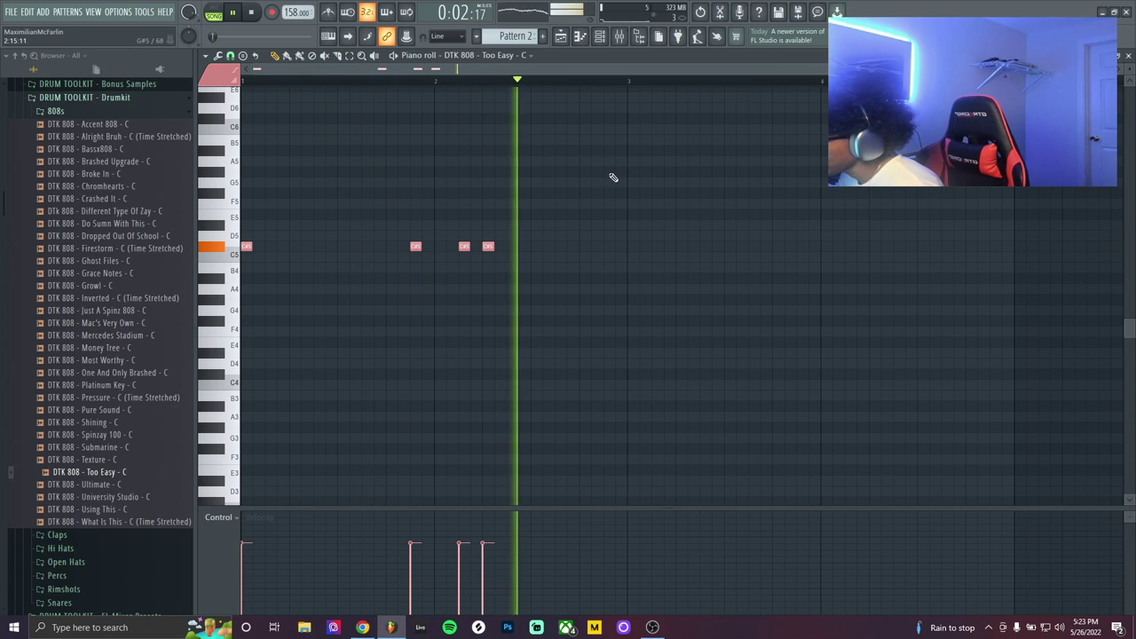
click(679, 247)
key(space)
key(space)
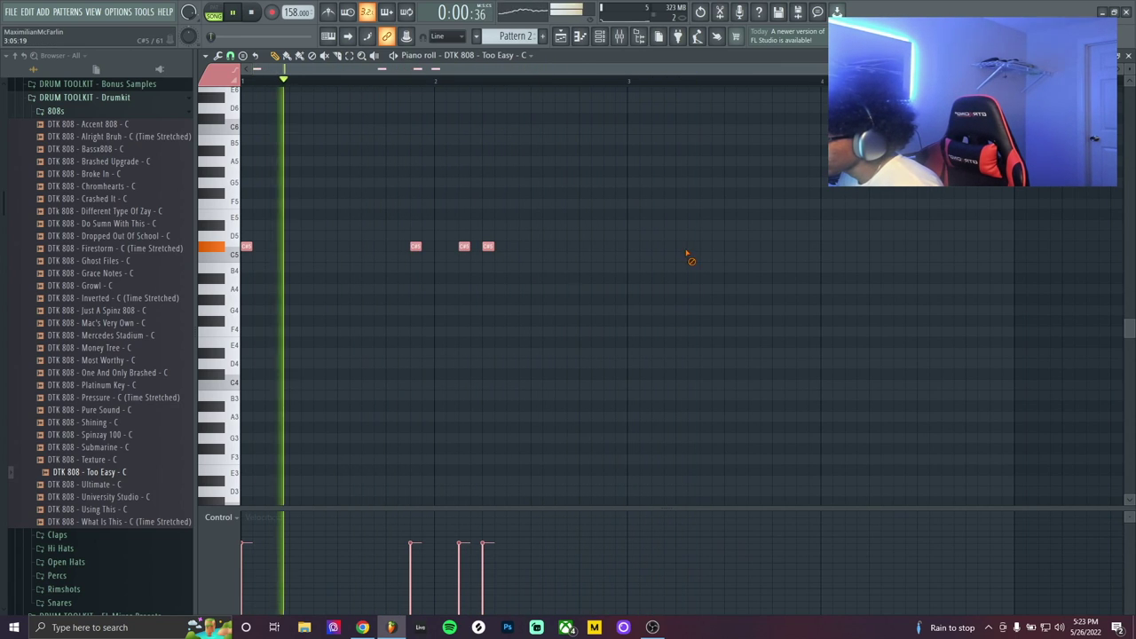
scroll(675, 262, down, 1)
scroll(666, 264, up, 2)
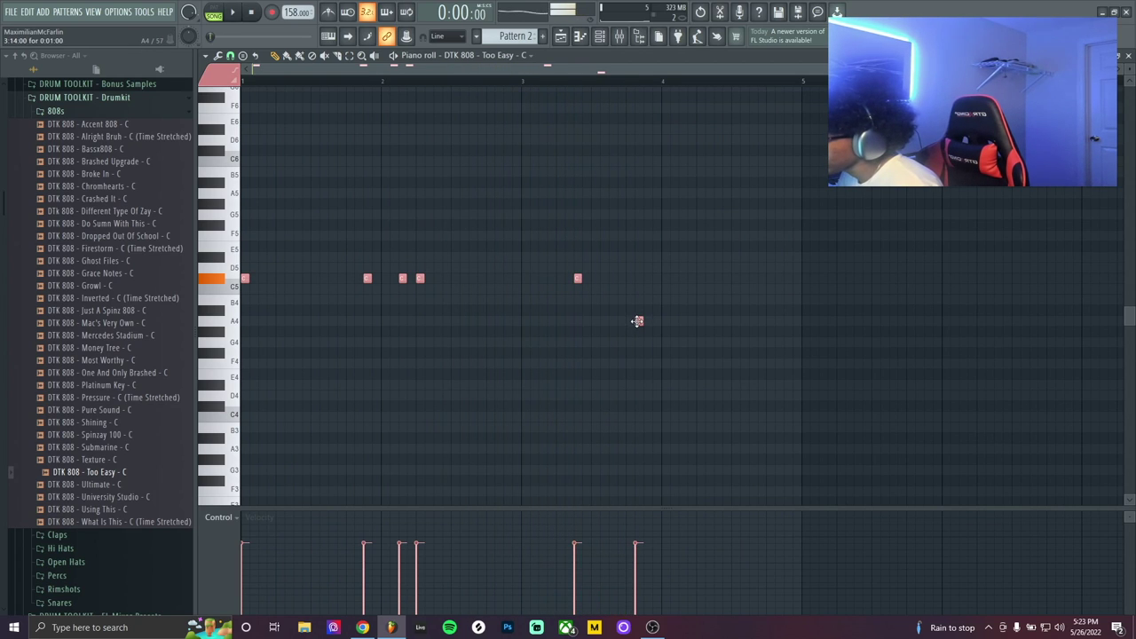
Browse the Drum Toolkit's sample folders and load DTK Rim - NYC into the clap channel and DTK Hi Hat - Operation Delta into the hi-hat channel
key(F7)
scroll(71, 252, up, 3)
click(71, 251)
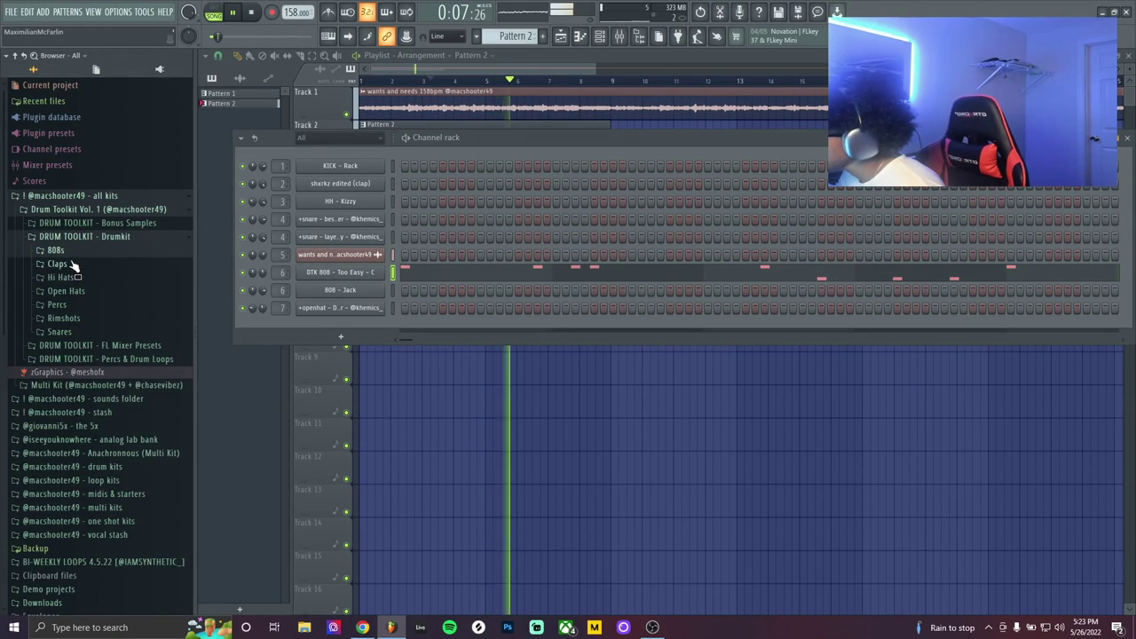
click(73, 264)
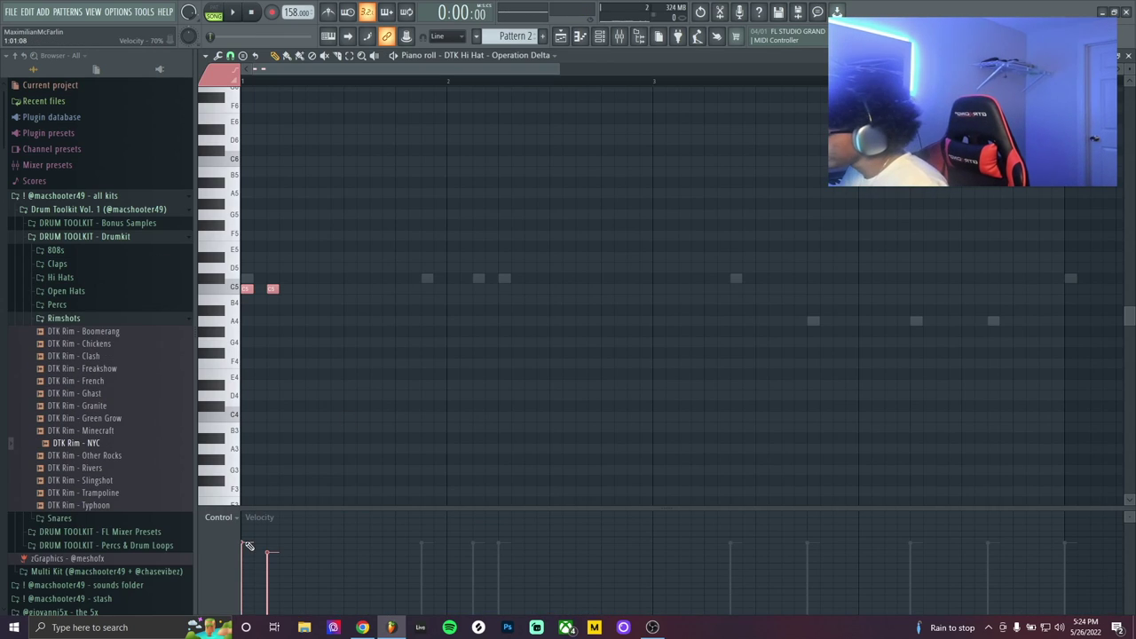
Lower the second hi-hat note's velocity to about 47% and add a C5 hi-hat hit on step 7 of bar 1
key(space)
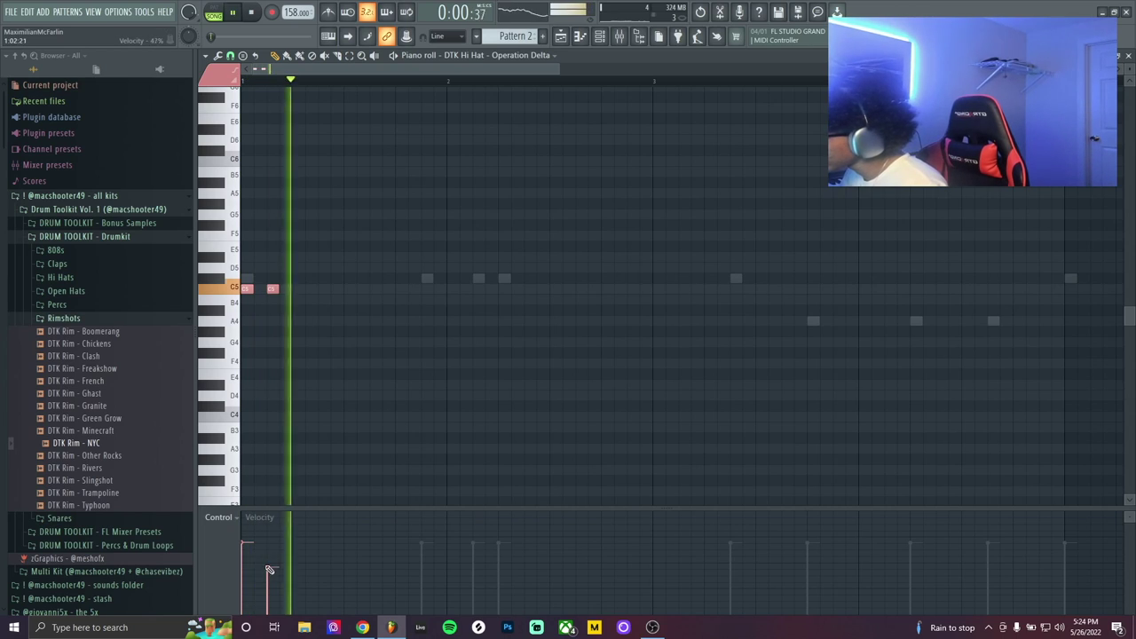
click(323, 289)
key(F7)
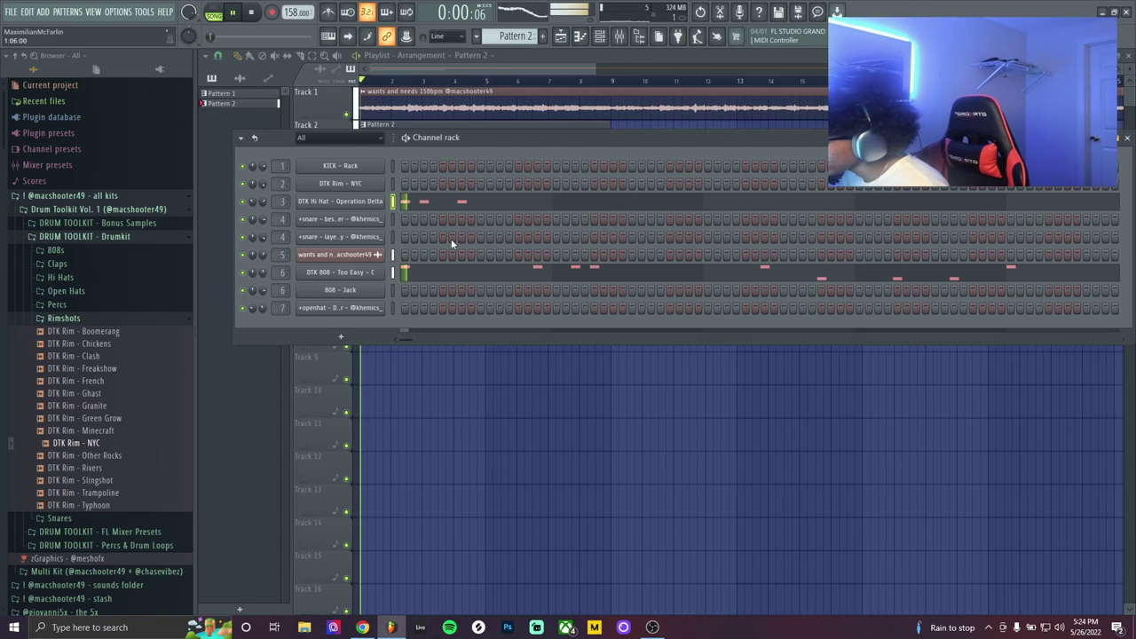
Place DTK Rim - NYC hits on step 9 of each bar
click(480, 184)
key(space)
Add hi-hat hits on steps 11 and 13 of bar 1 and lengthen the last one to the end of the bar
key(F7)
key(space)
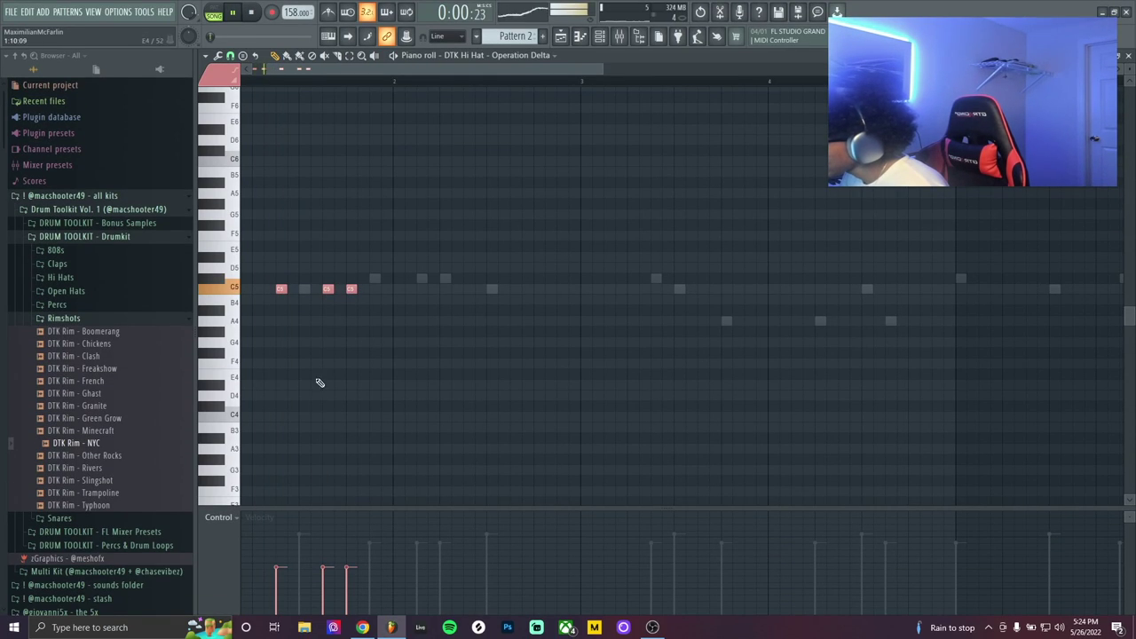
drag(356, 288, 393, 289)
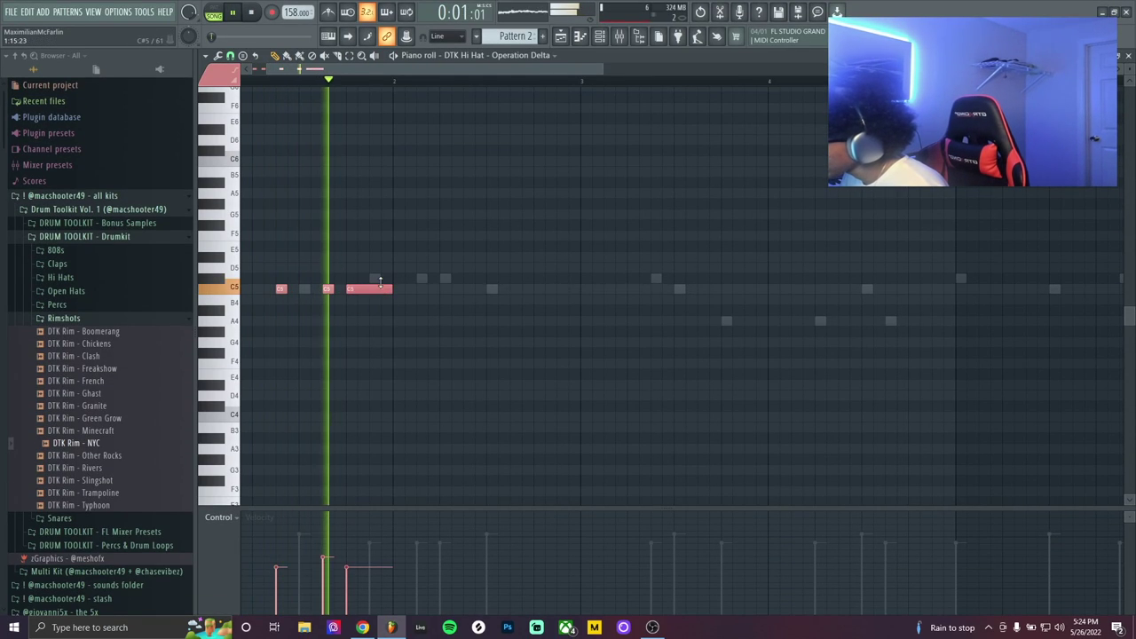
Chop the long hi-hat note closing bar 1 into a fast roll and duplicate the bar into bar 2
key(alt+a)
click(636, 393)
key(ctrl+b)
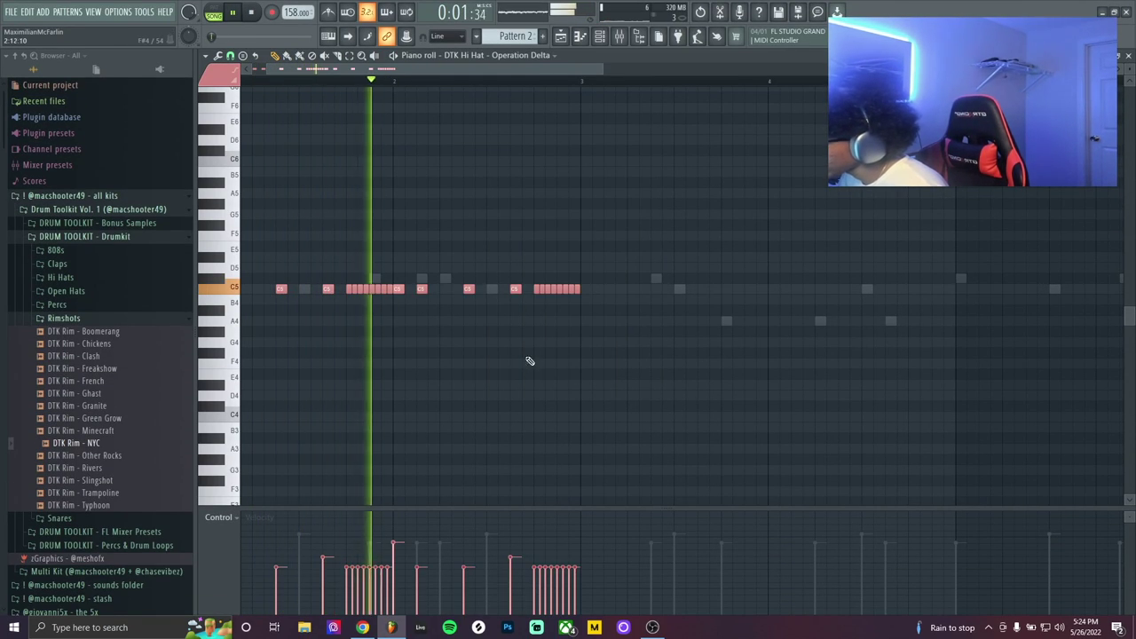
Vary bar 2's hi-hats: thin the closing roll, add a hit on step 5, remove step 7 and put a chopped double hit on step 9
scroll(510, 309, down, 1)
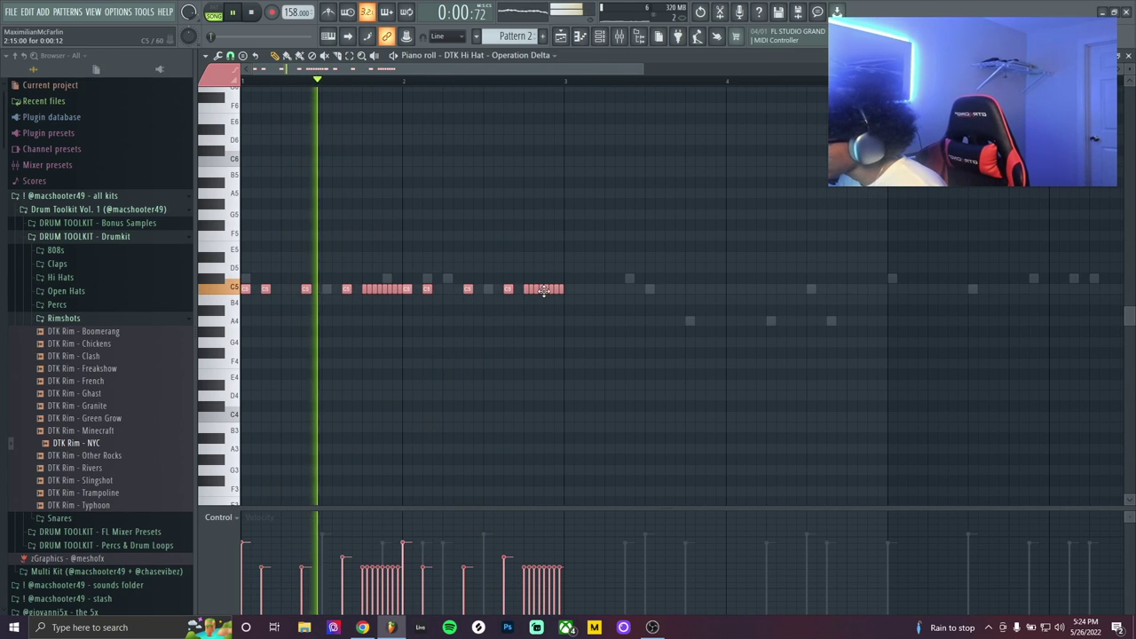
right_click(555, 289)
scroll(479, 295, up, 2)
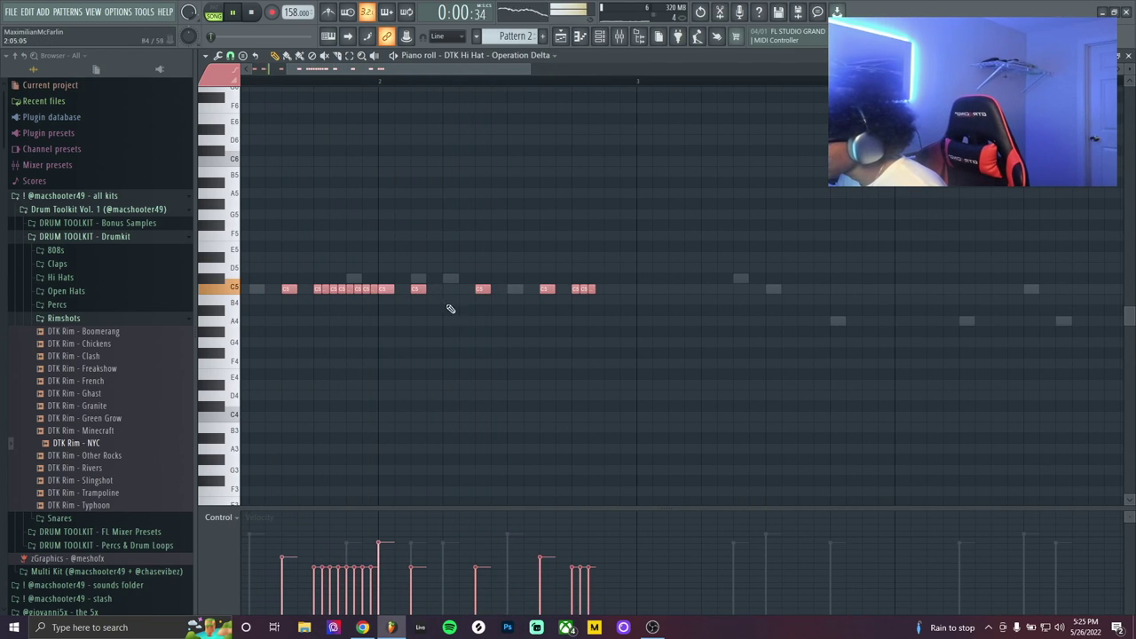
click(450, 290)
right_click(486, 290)
click(513, 290)
key(alt+a)
key(Return)
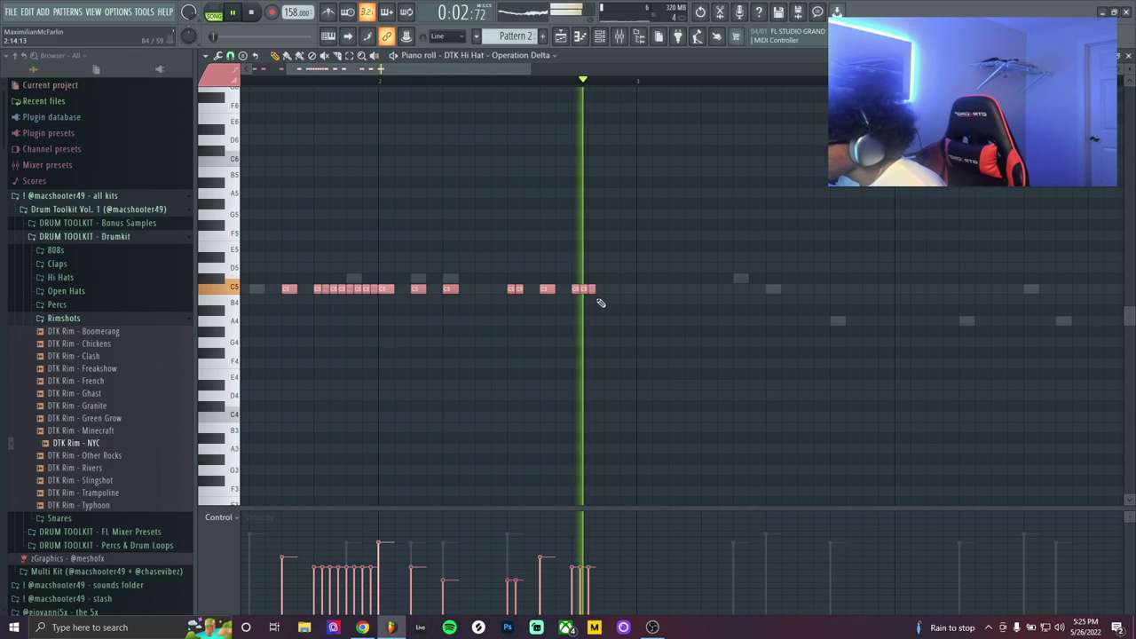
Duplicate the two-bar hi-hat pattern into bars 3 and 4 and lower bar 3's closing roll to A#4
key(ctrl+b)
scroll(603, 320, down, 2)
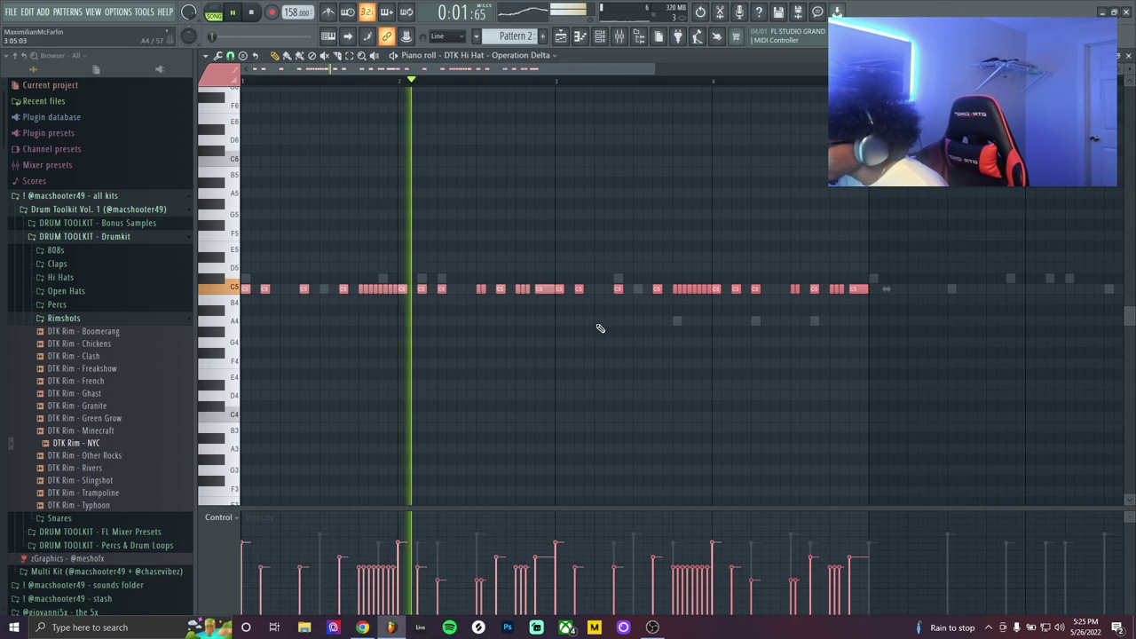
scroll(636, 320, up, 2)
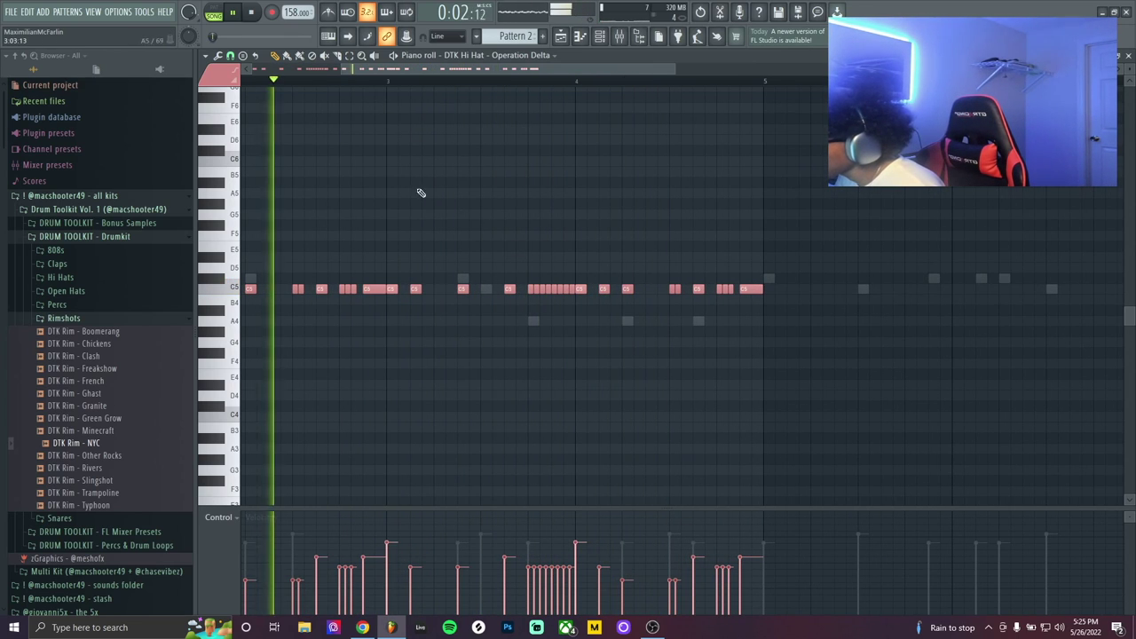
drag(525, 284, 570, 320)
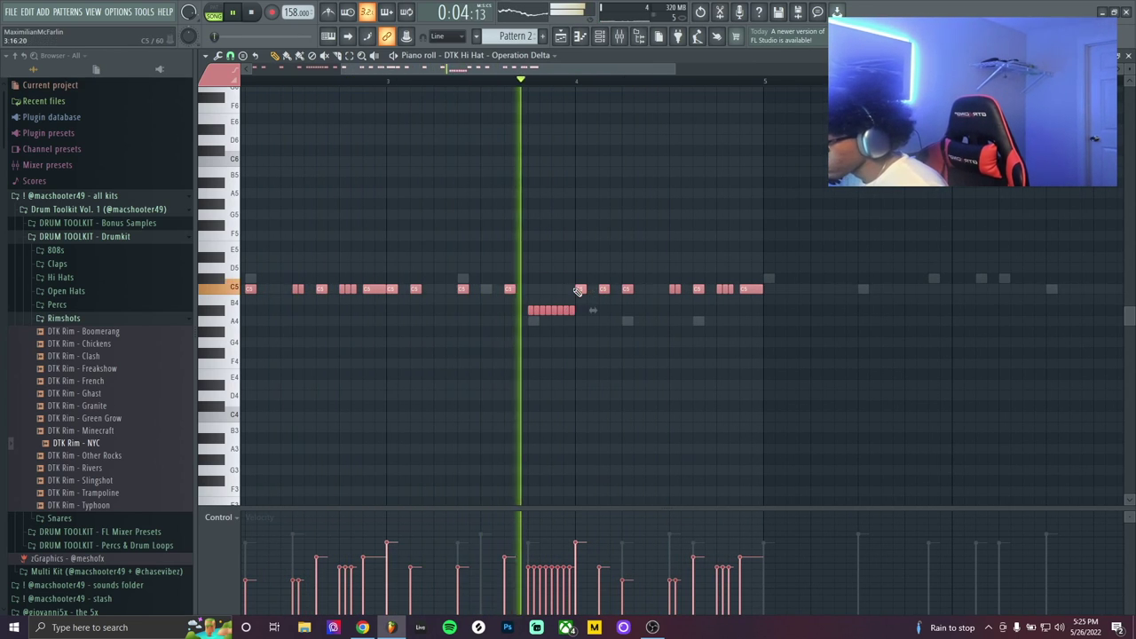
Lower bar 4's hi-hat hits from step 9 onward to A#4 and thin out its closing roll
drag(747, 291, 747, 310)
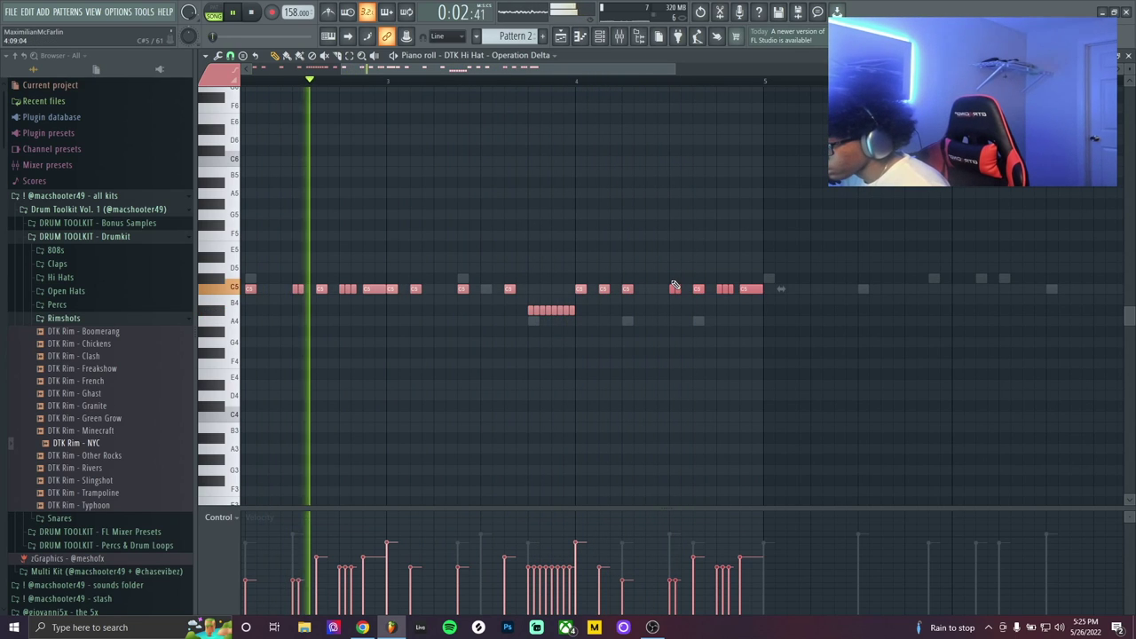
right_click(750, 310)
right_click(730, 311)
right_click(724, 310)
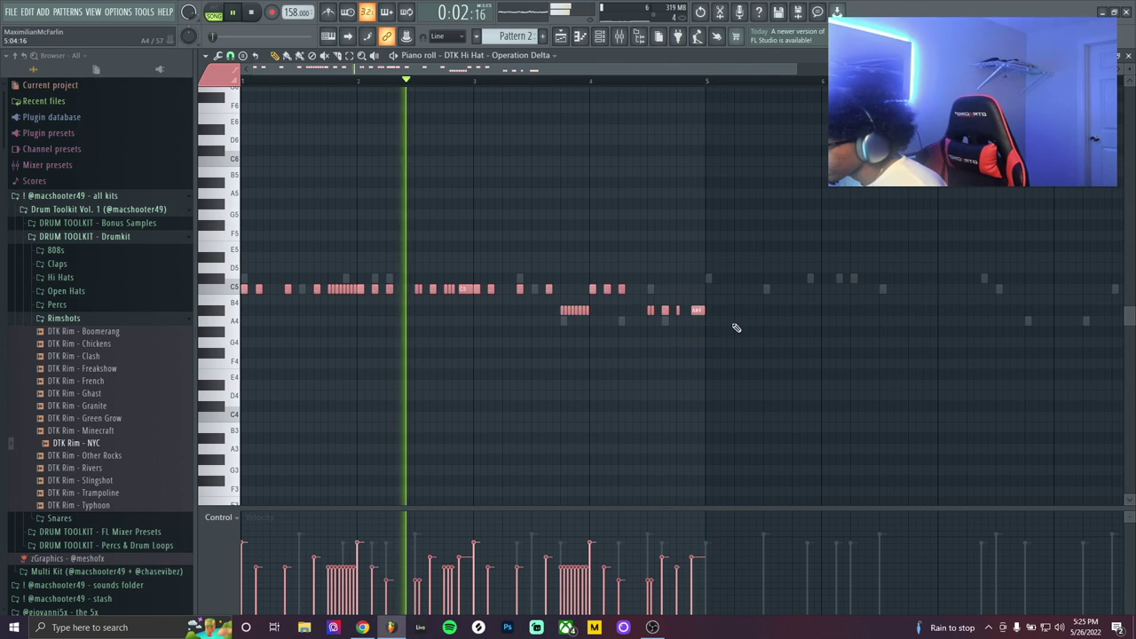
Duplicate the four-bar hi-hat pattern to fill eight bars and randomize its note levels, adjusting the velocity amount
scroll(736, 325, down, 4)
key(alt+r)
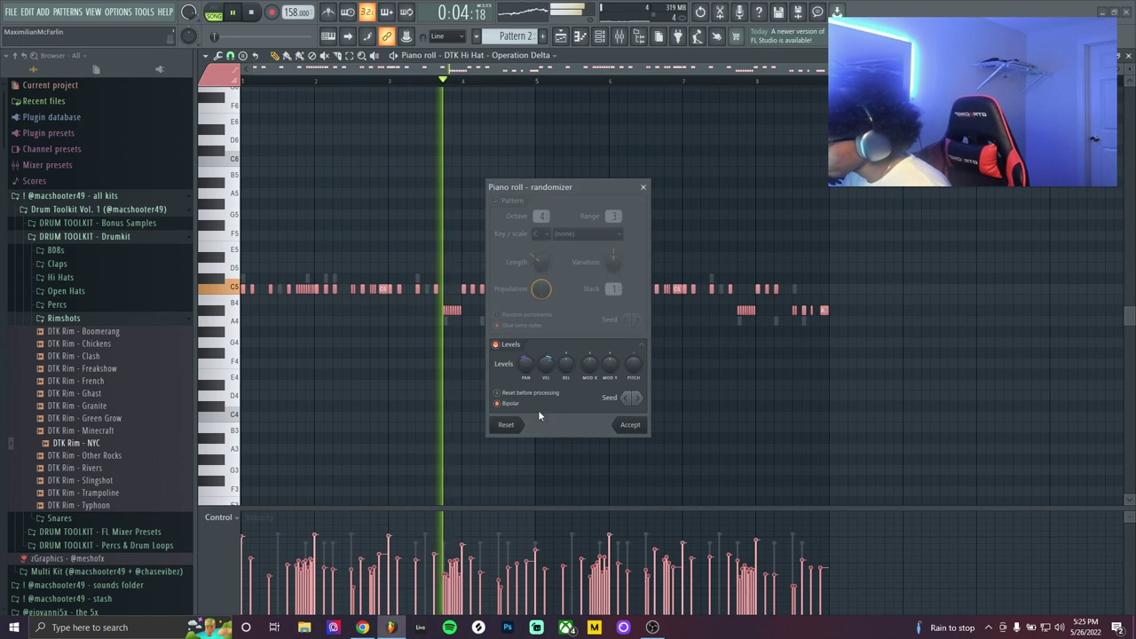
drag(545, 366, 547, 370)
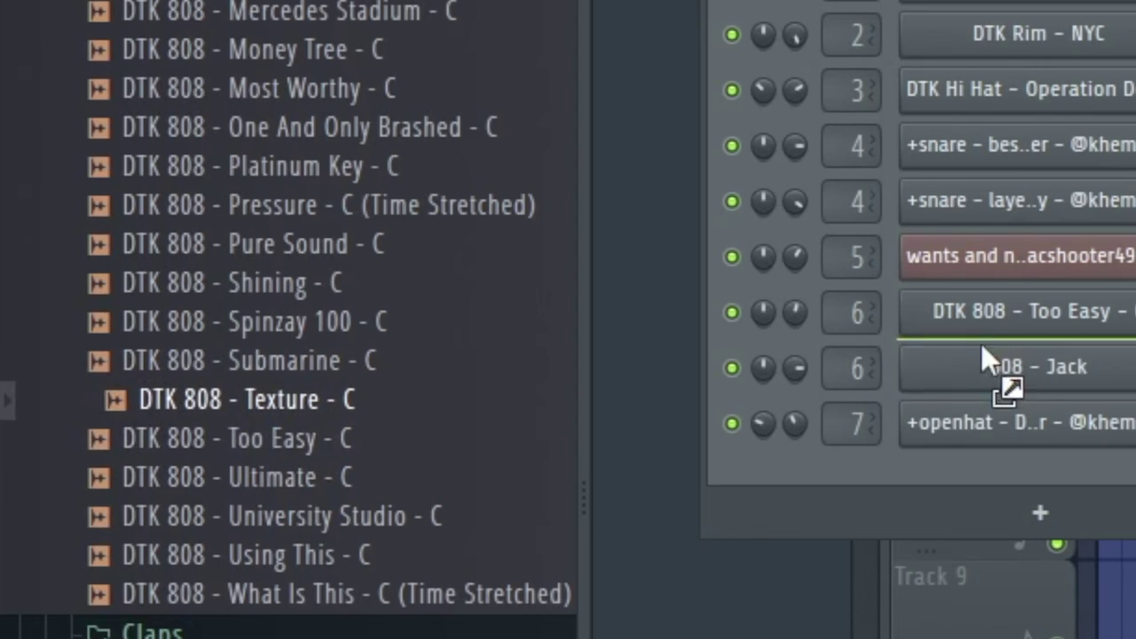
Load DTK 808 - Texture - C into the first 808 channel and play it with the existing 808 notes
drag(982, 345, 981, 348)
key(space)
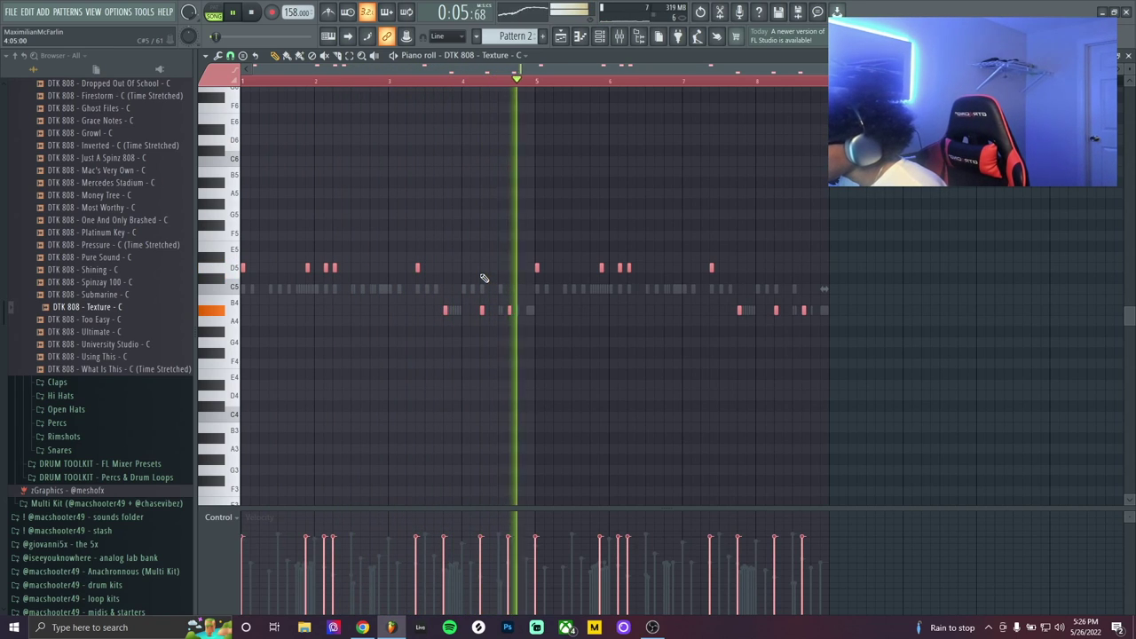
key(F7)
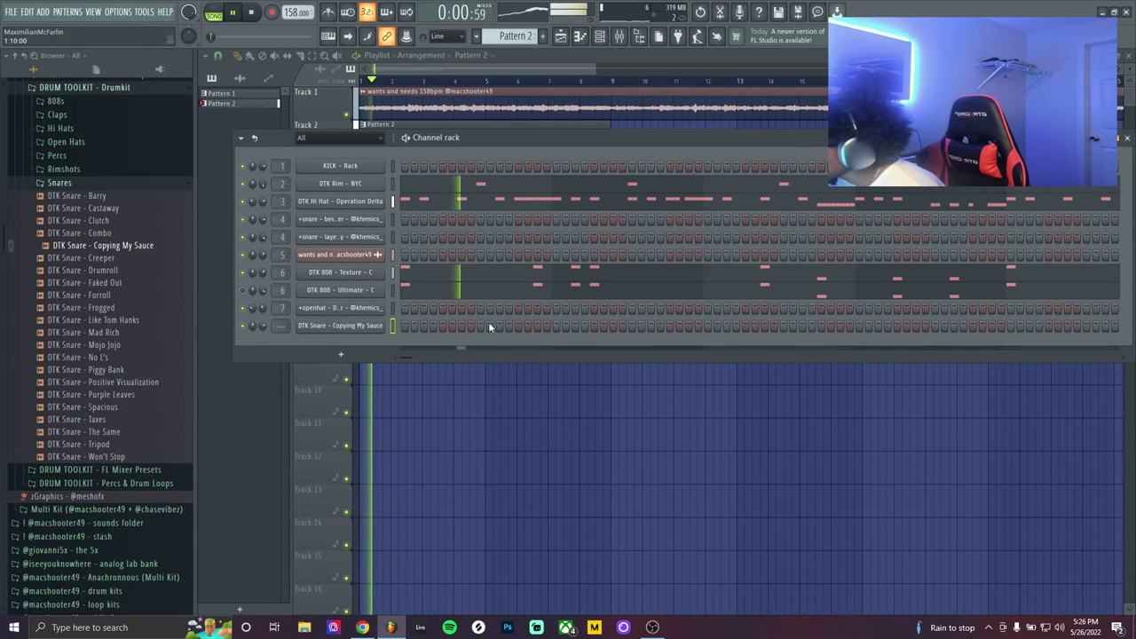
Place DTK Snare - Copying My Sauce hits on step 15 of bars 1 and 3 and step 3 of bar 4
click(537, 326)
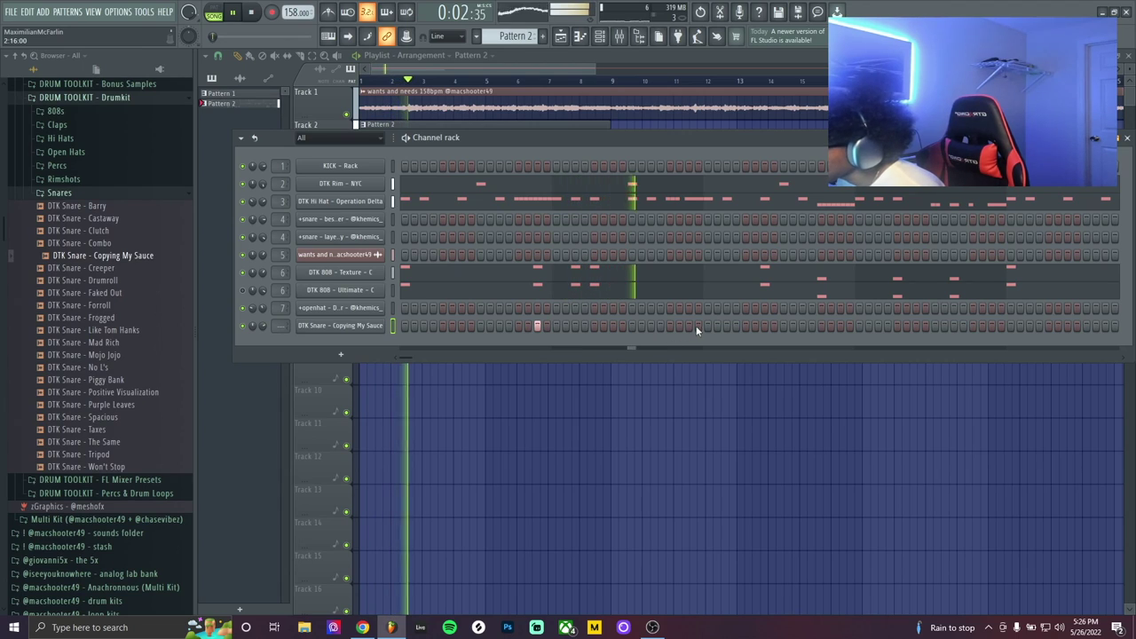
click(840, 325)
click(877, 325)
click(338, 323)
click(338, 323)
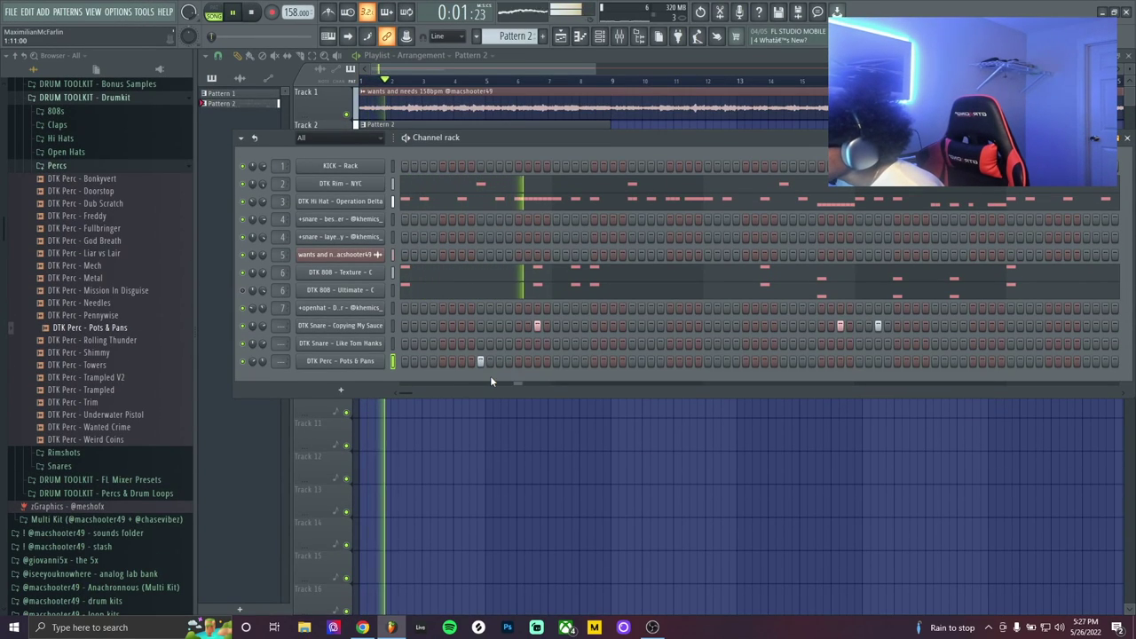
Convert the DTK Perc - Pots & Pans hit to piano roll notes and repeat it every two bars across eight bars
right_click(387, 363)
click(387, 376)
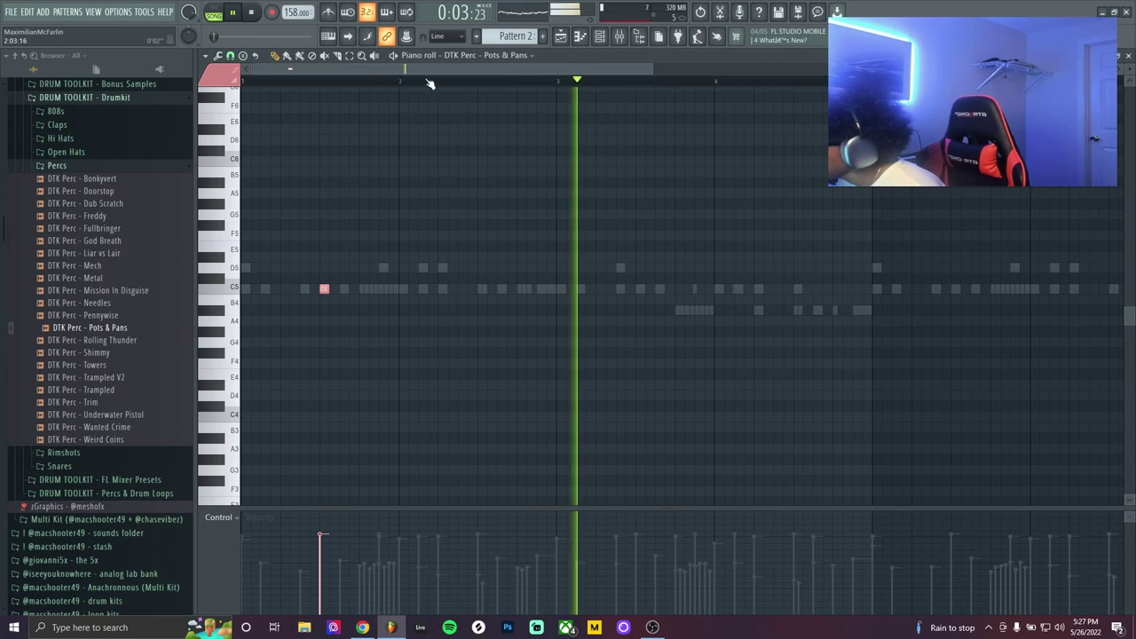
key(ctrl+b)
key(ctrl+b)
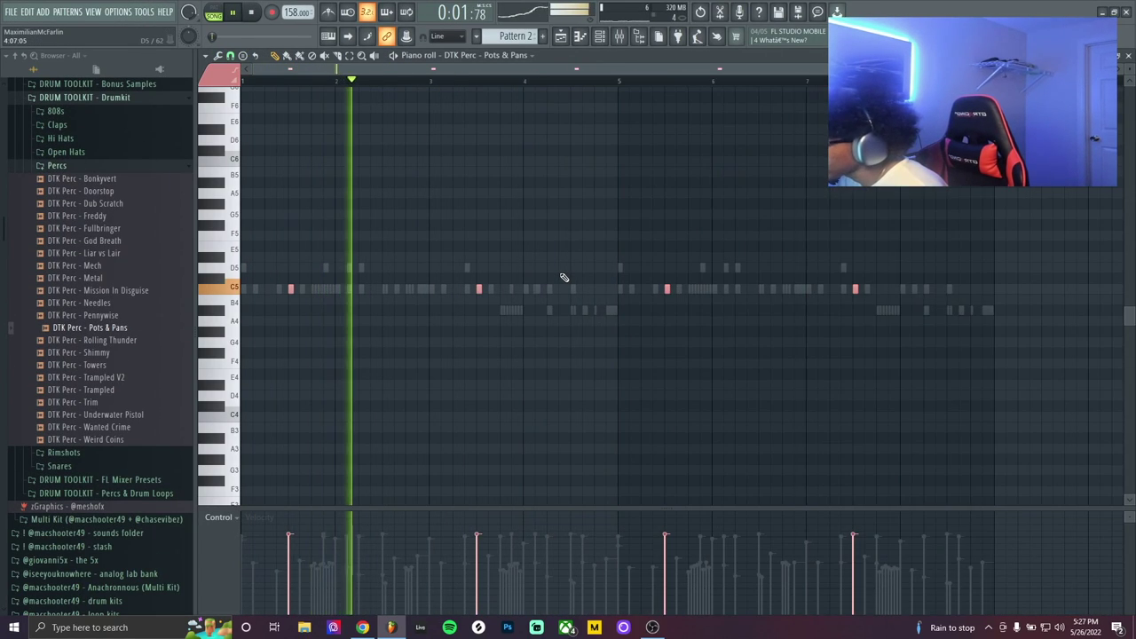
key(F7)
Load DTK Open Hat - OG But Robotic into the open hat channel and place hits on bar 2 step 5 and bar 4 step 9
click(66, 152)
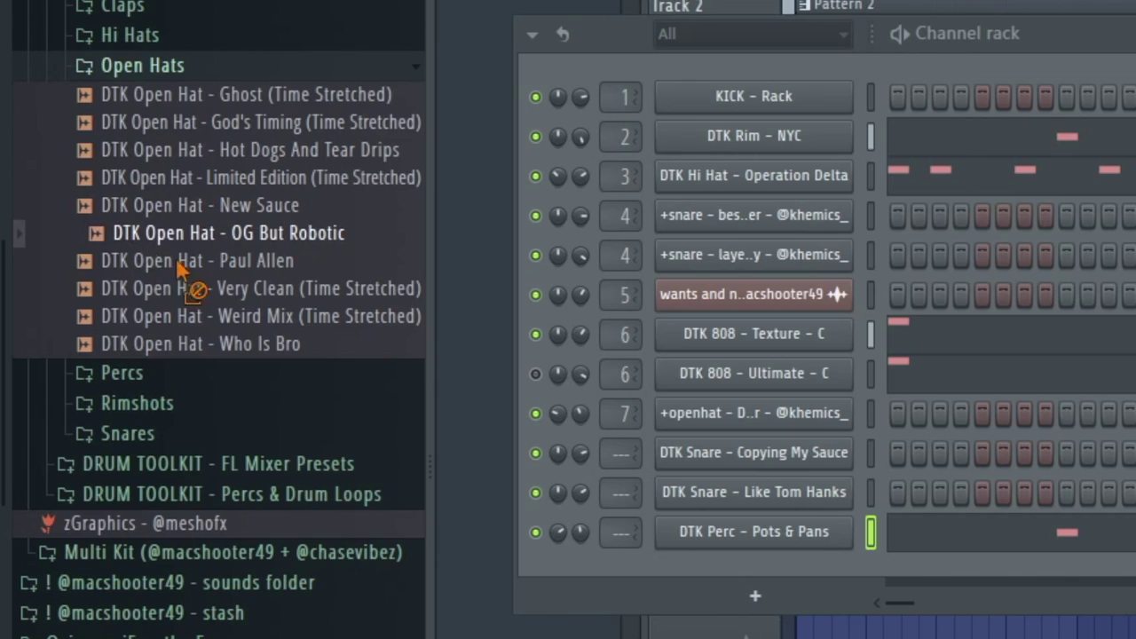
drag(773, 410, 773, 413)
click(594, 309)
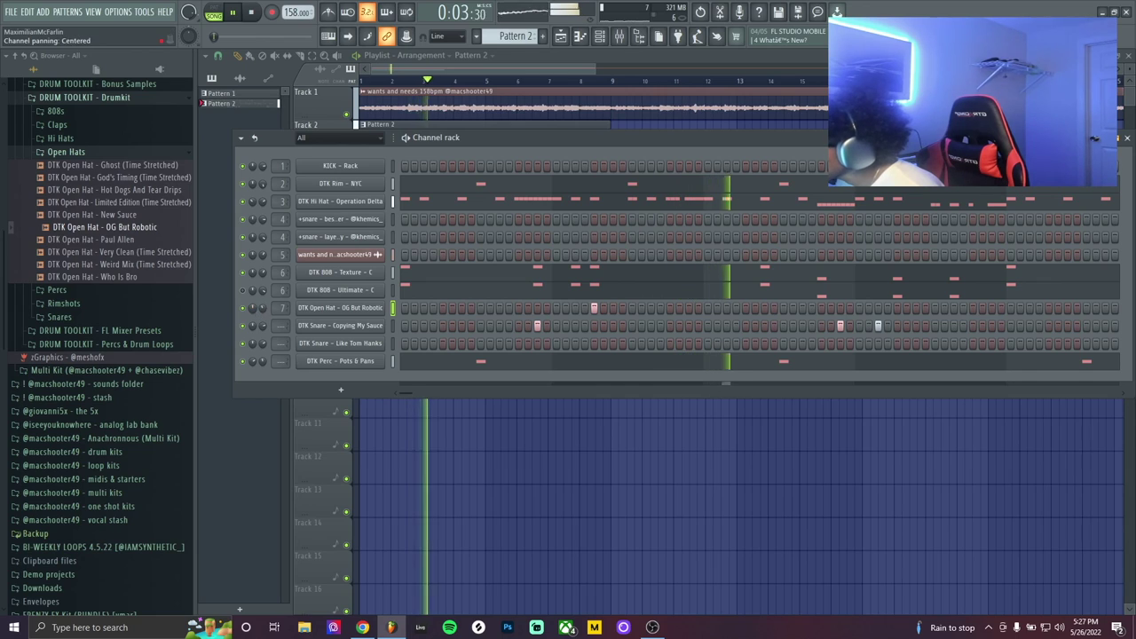
click(934, 308)
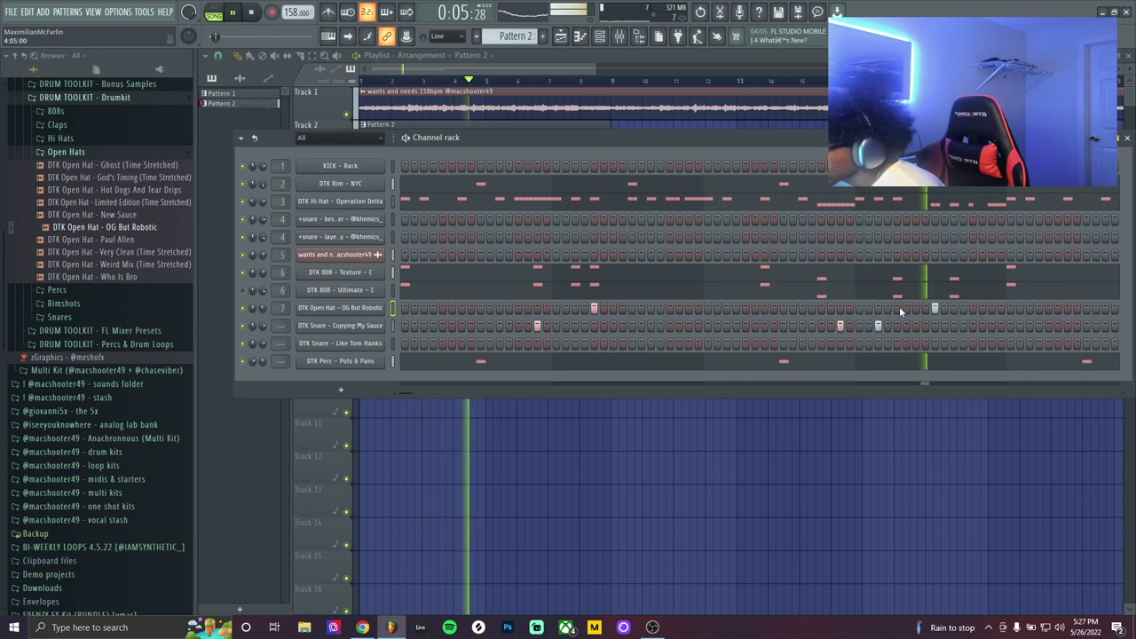
Convert the open hat hits to piano roll notes and duplicate the four-bar pattern into bars 5 to 8
right_click(386, 308)
click(417, 310)
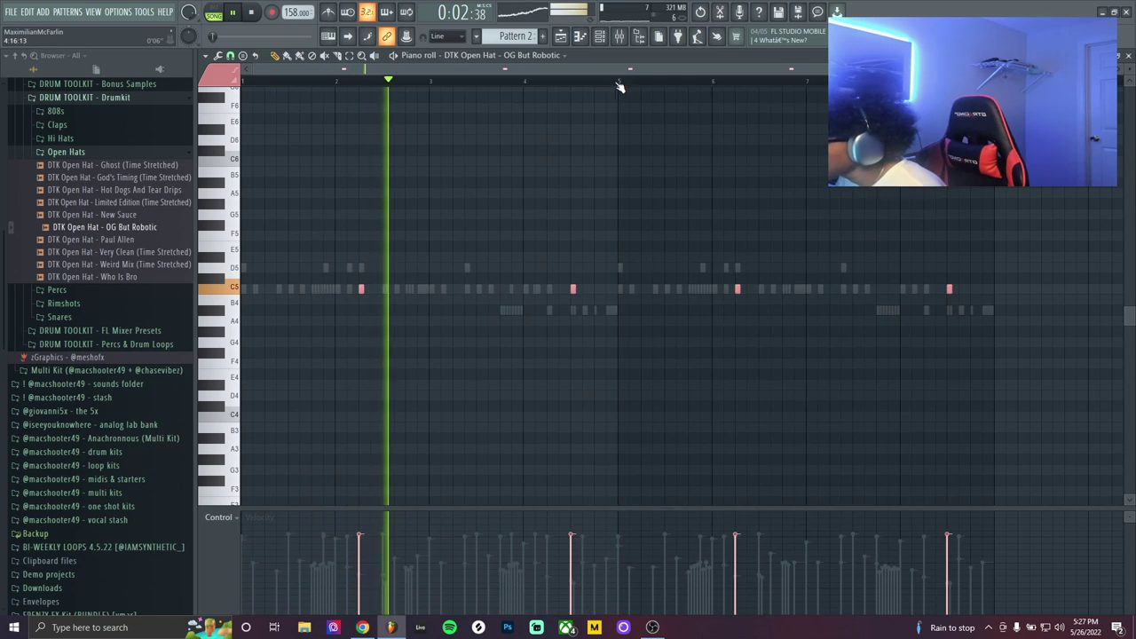
key(F7)
Repeat the eight-bar Pattern 2 clip along playlist track 2 beneath the melody loop
key(F6)
scroll(567, 116, down, 3)
key(ctrl+b)
key(ctrl+b)
key(ctrl+b)
key(ctrl+b)
key(ctrl+b)
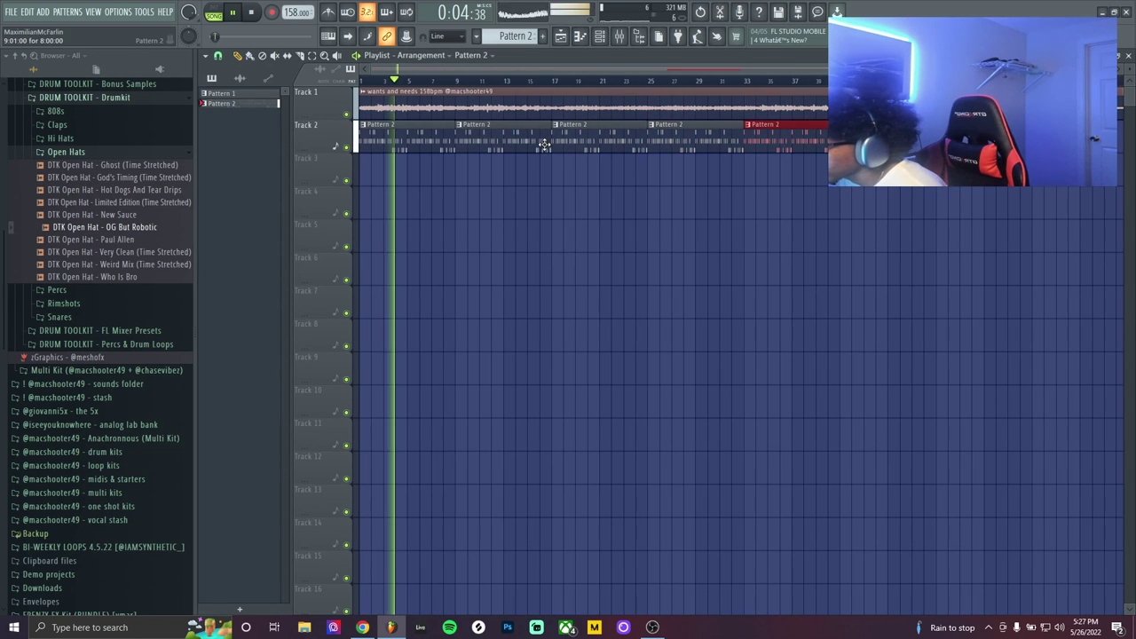
scroll(526, 142, down, 1)
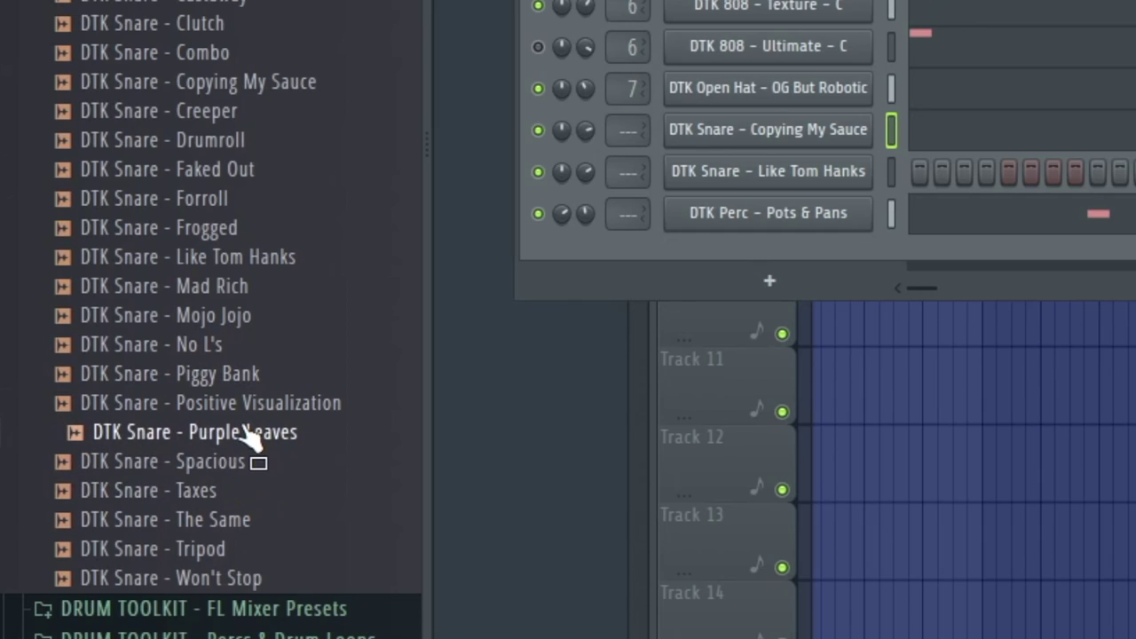
Add DTK Snare - Purple Leaves as a new channel and place hits on bar 3 step 3 and bar 4 step 15
drag(251, 435, 744, 235)
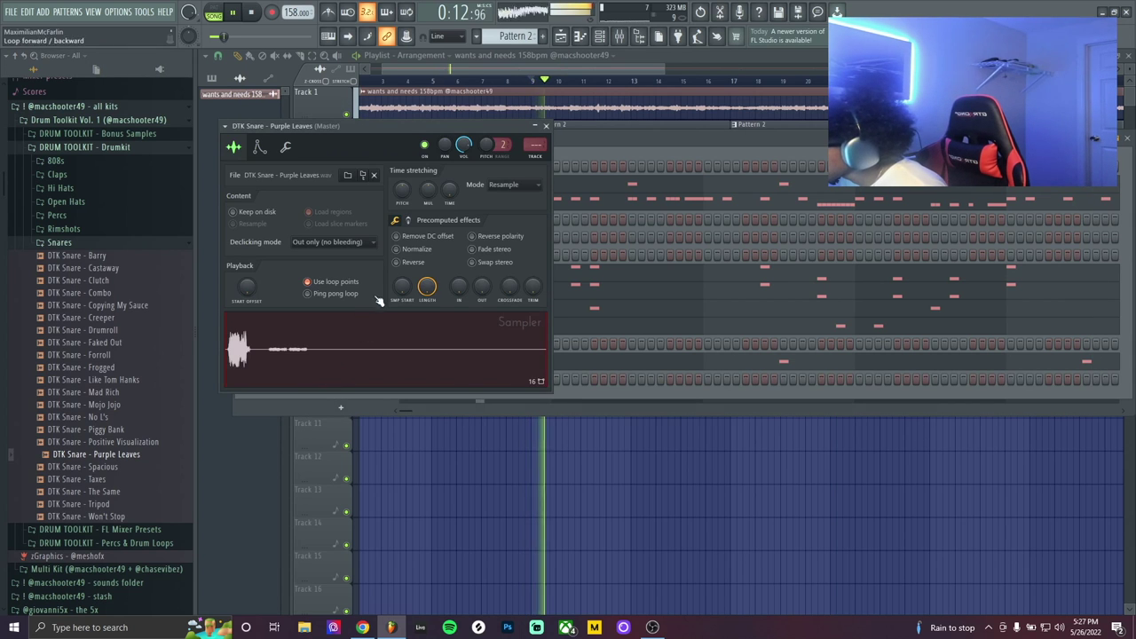
click(546, 125)
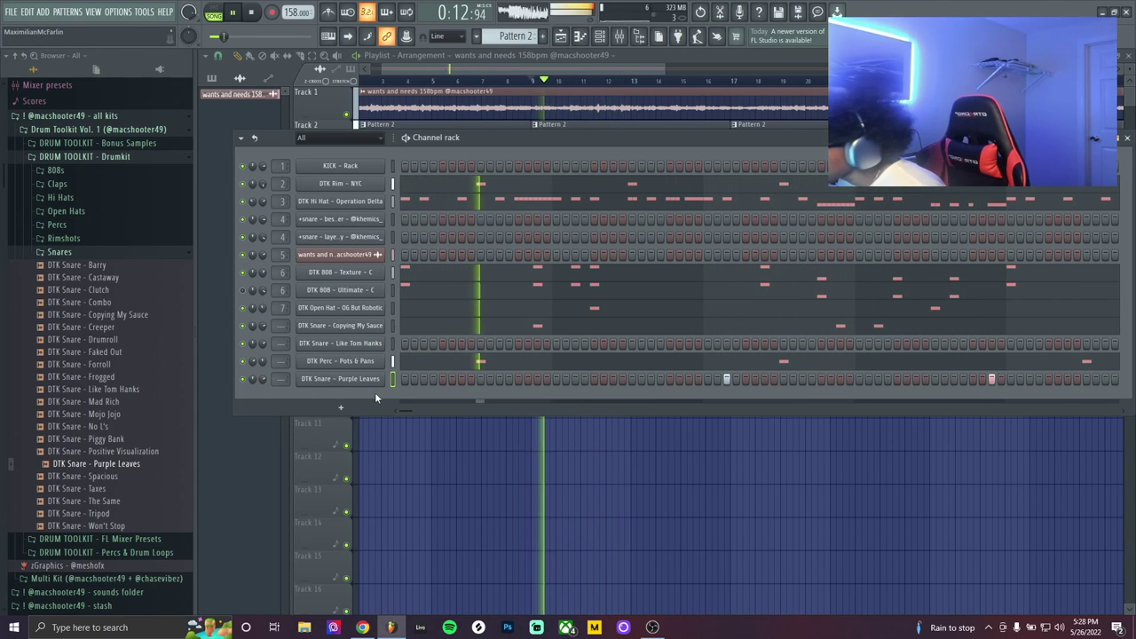
click(688, 379)
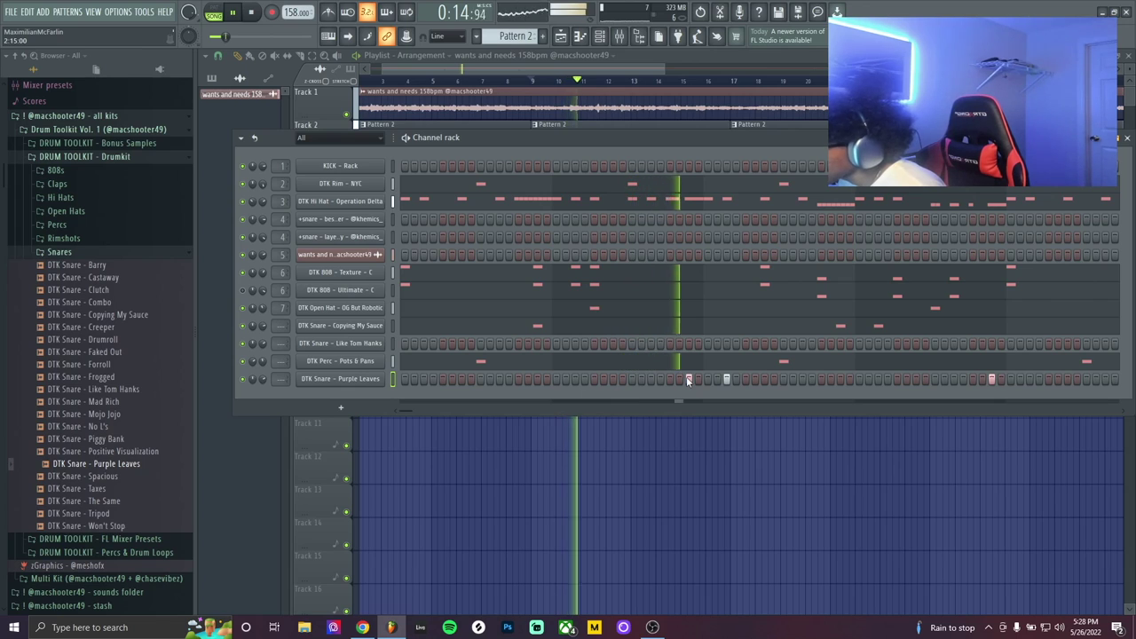
Convert the Purple Leaves snare hits to piano roll notes and duplicate the four-bar pattern into bars 5 to 8
right_click(381, 379)
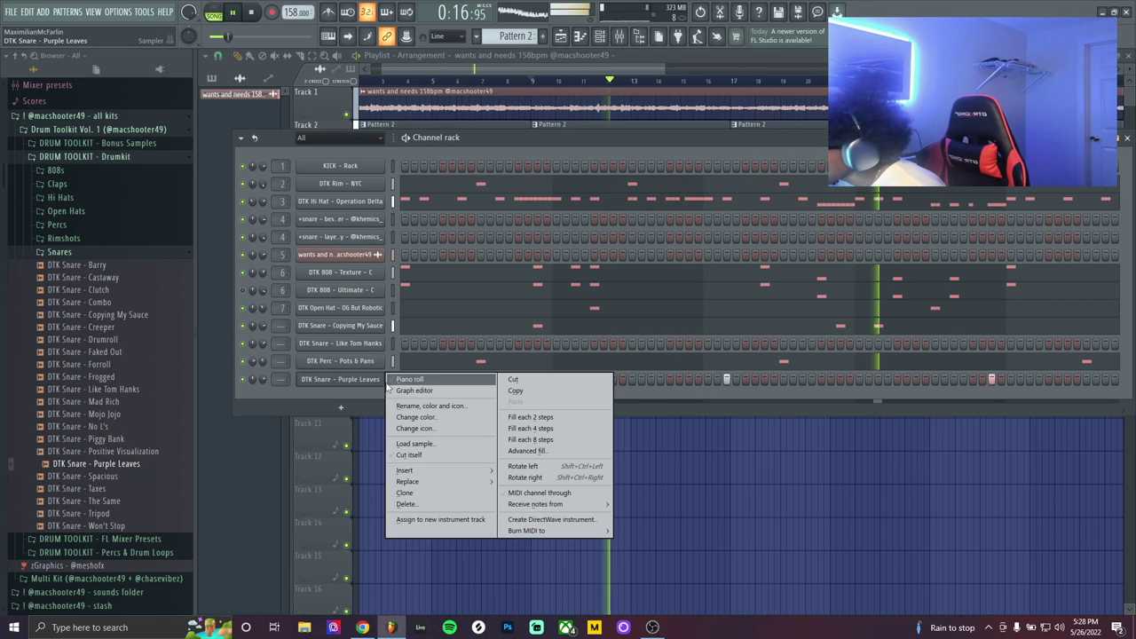
click(402, 390)
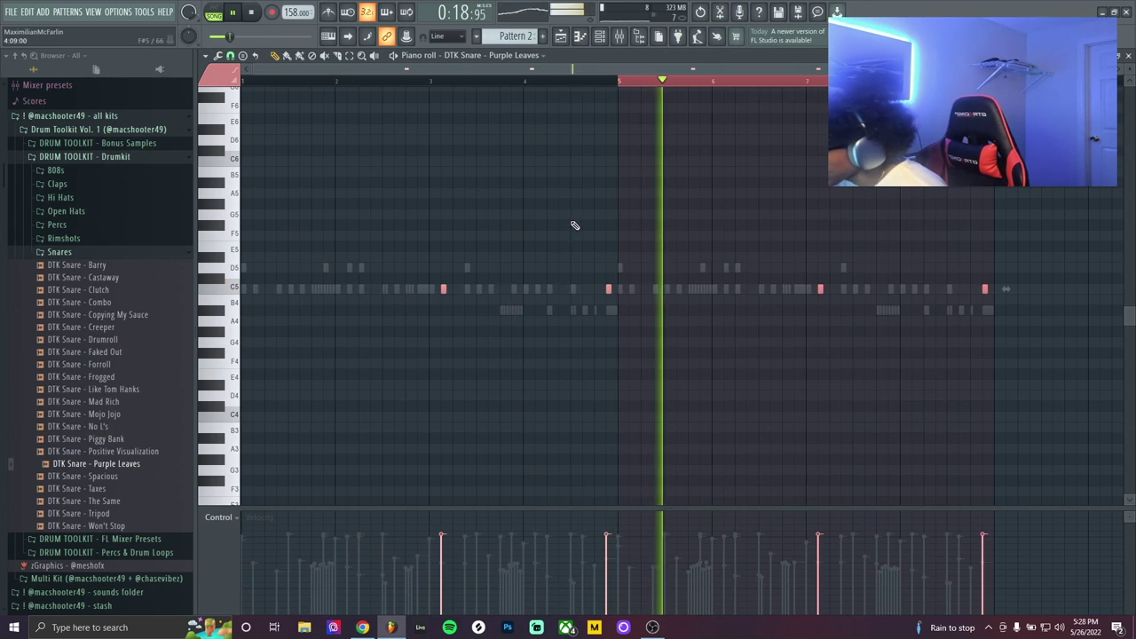
key(F7)
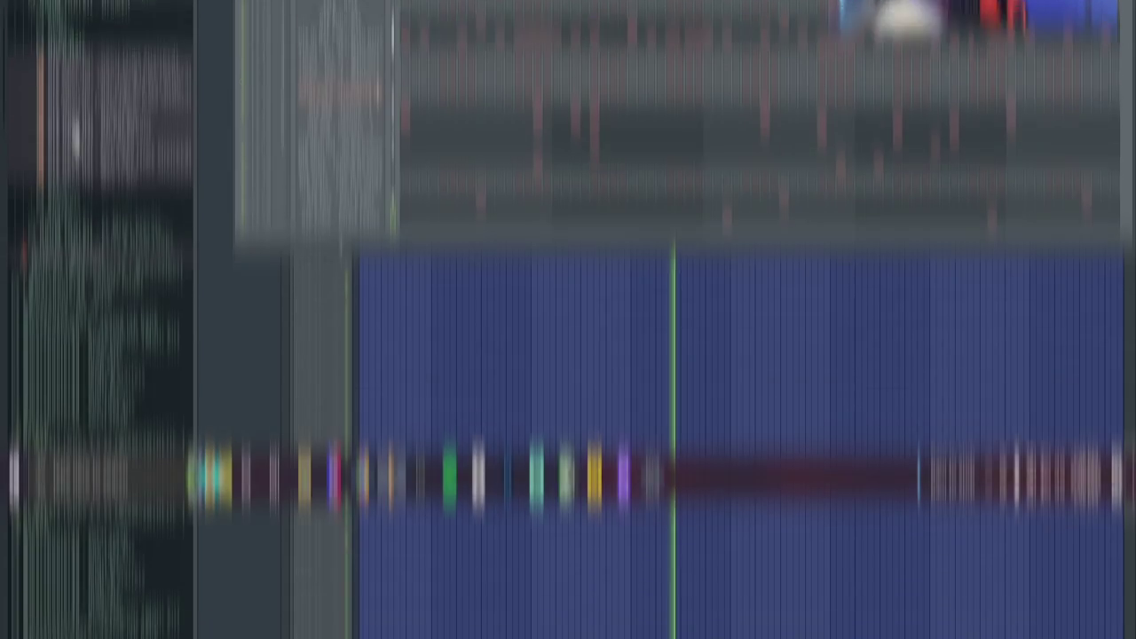
Load DTK Clap - Domination into the first snare channel and place claps on bar 3 step 15 and bar 4 step 3
click(57, 183)
drag(163, 267, 799, 105)
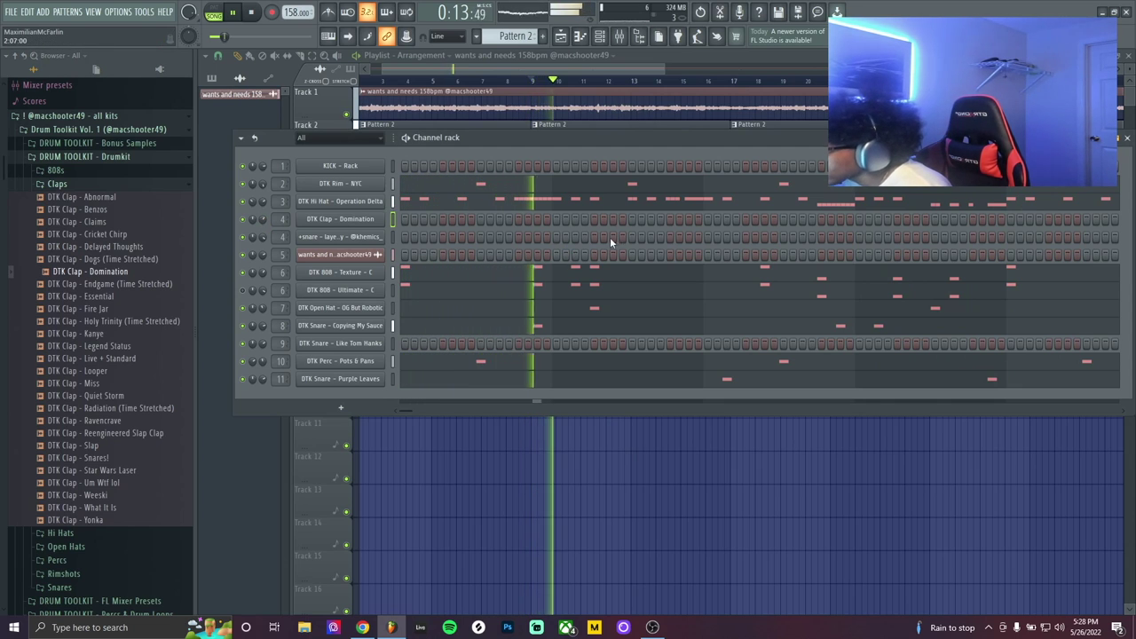
click(688, 219)
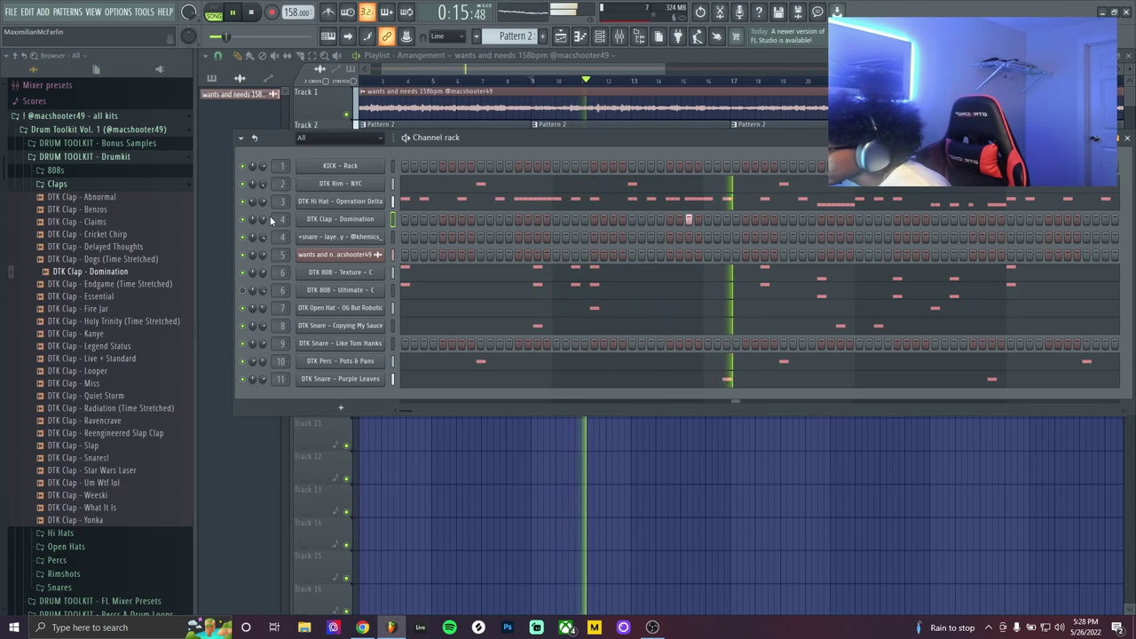
click(688, 219)
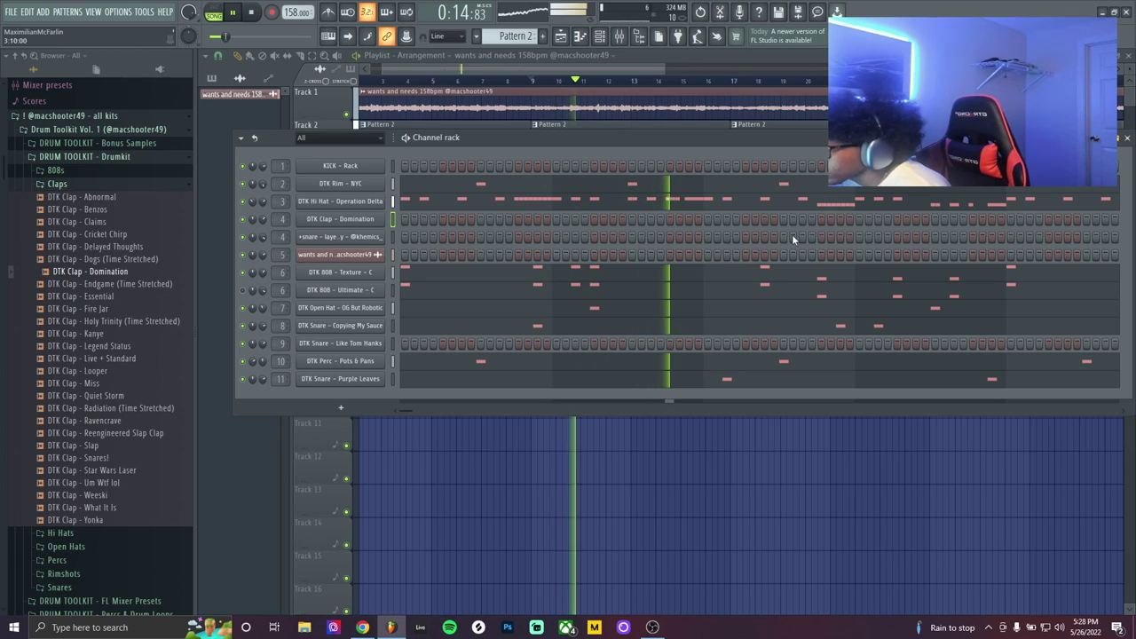
click(840, 219)
click(878, 220)
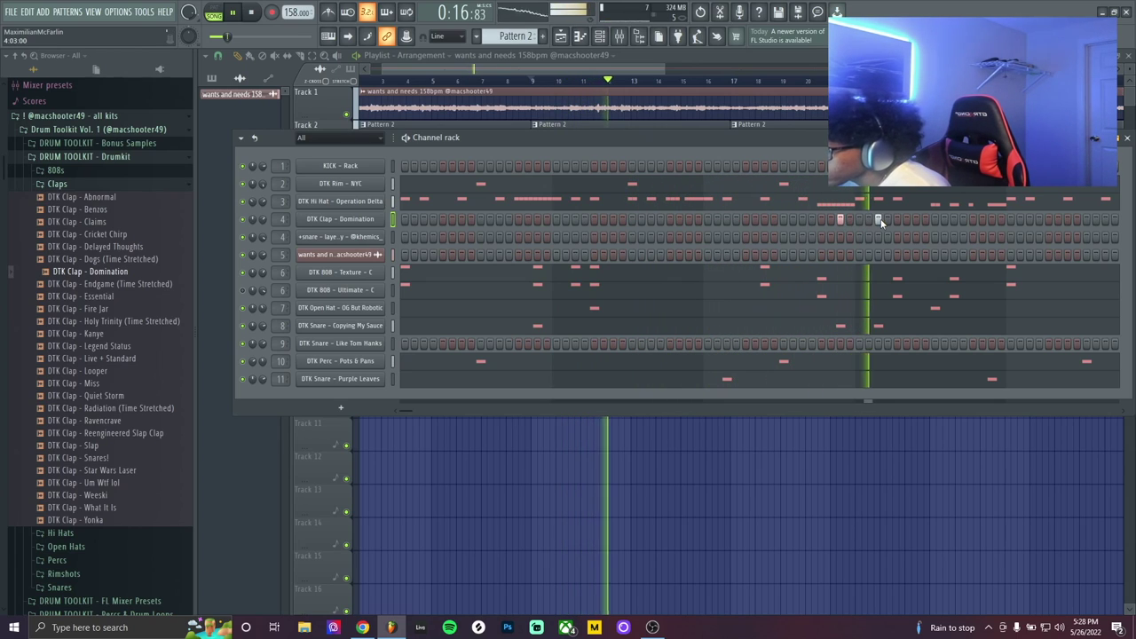
Shorten the DTK Clap - Domination sample's length in its sampler settings
click(340, 219)
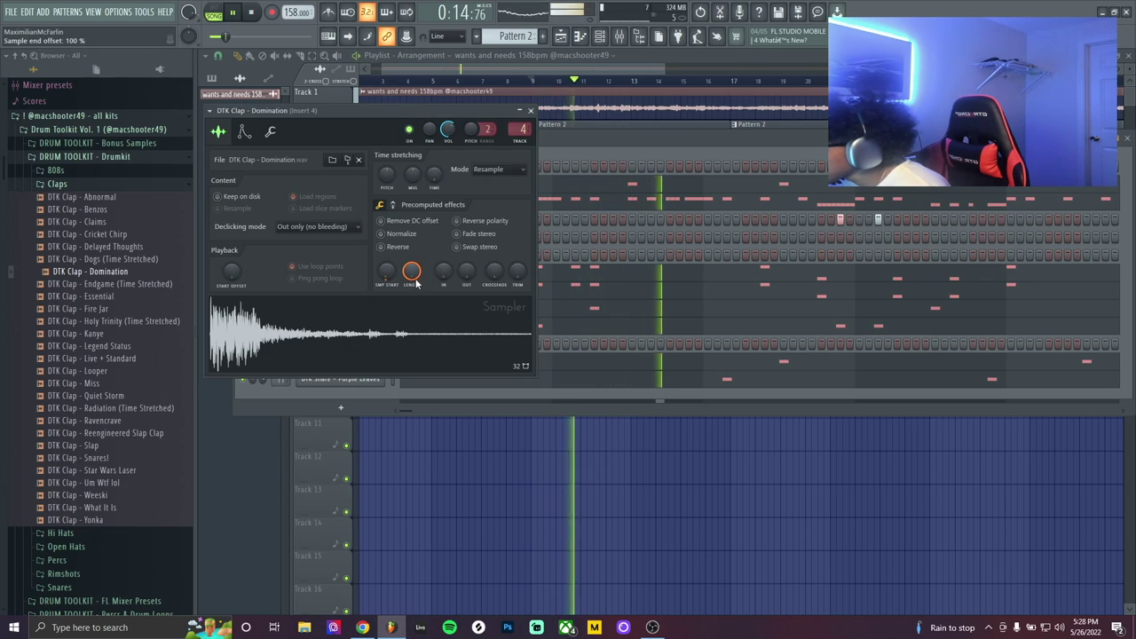
drag(411, 271, 412, 302)
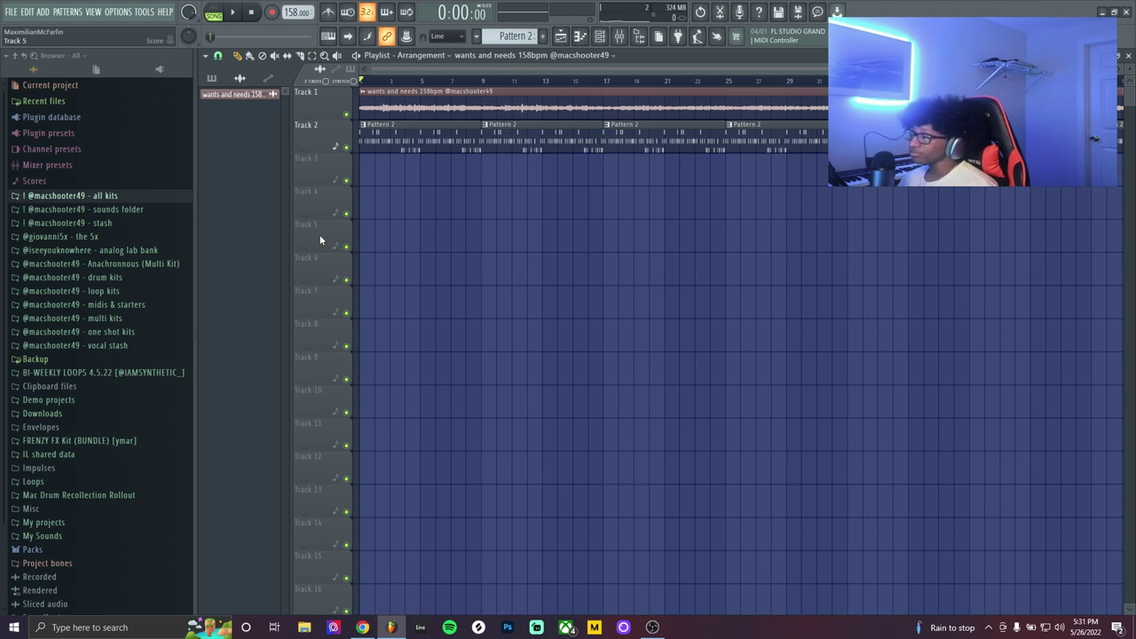
Solo the melody loop's playlist track and view the DTK 808 - Texture - C channel settings
right_click(347, 115)
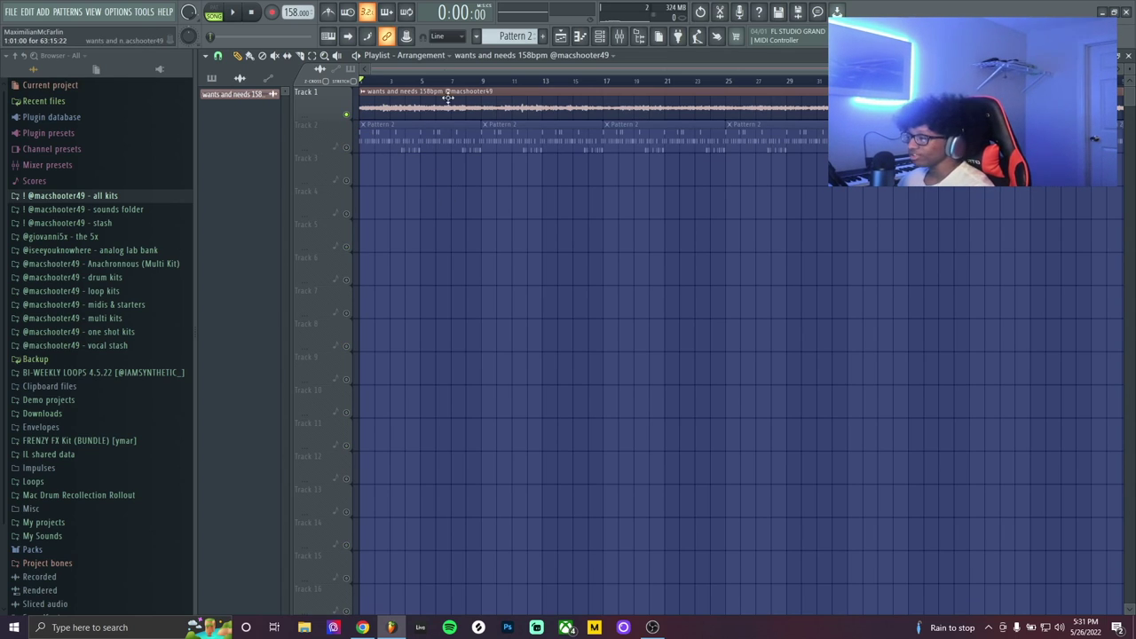
key(F6)
click(377, 317)
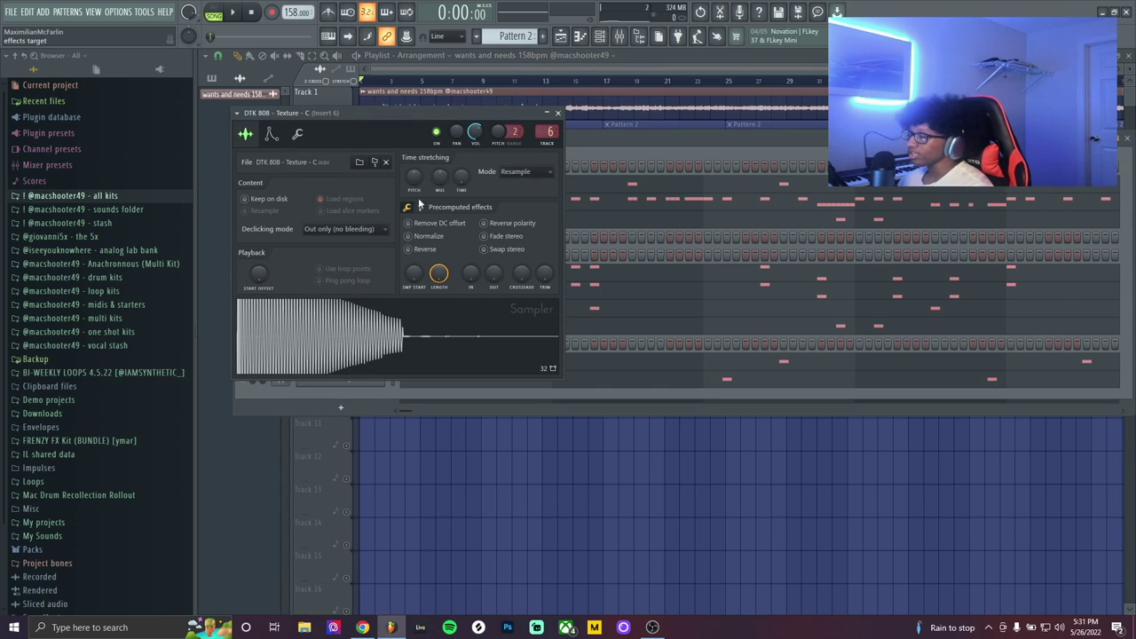
click(562, 114)
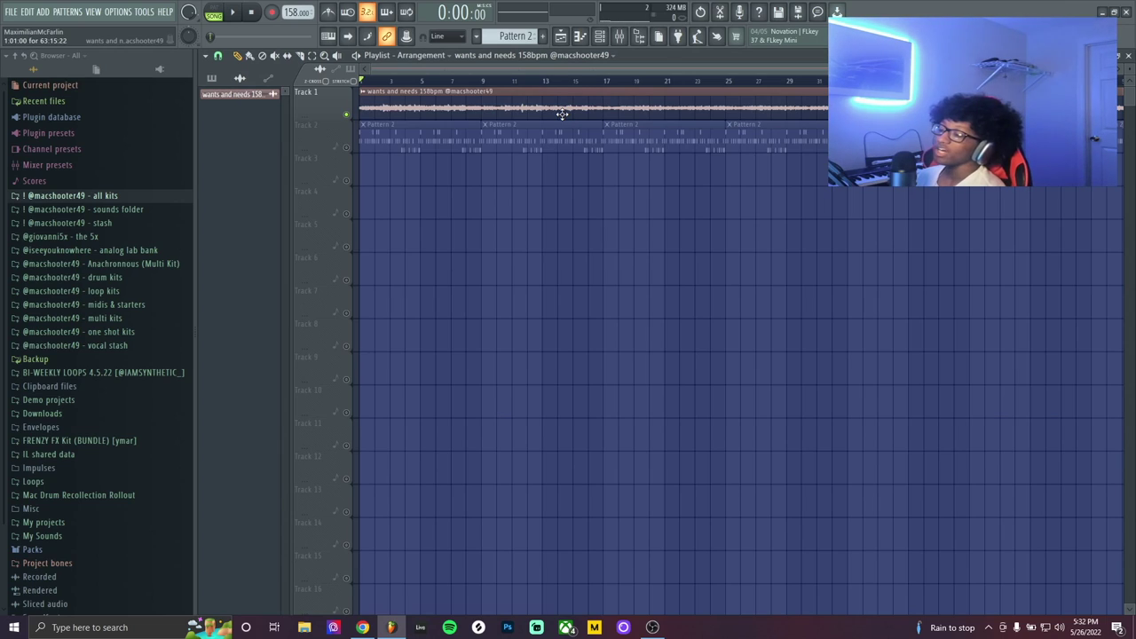